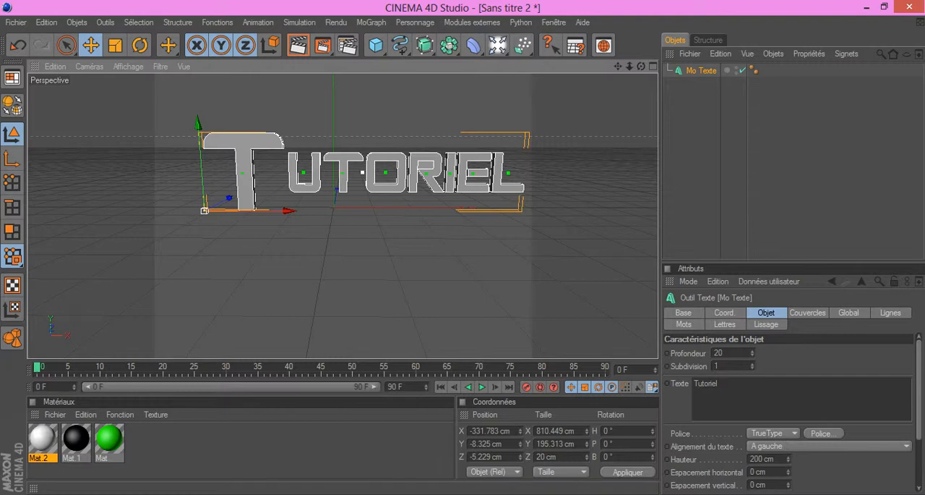
Step: Set both the start and end caps of the Tutoriel text to Couvercle et biseau
{"action": "left_click_drag", "start_coordinate": [618, 66], "coordinate": [586, 70]}
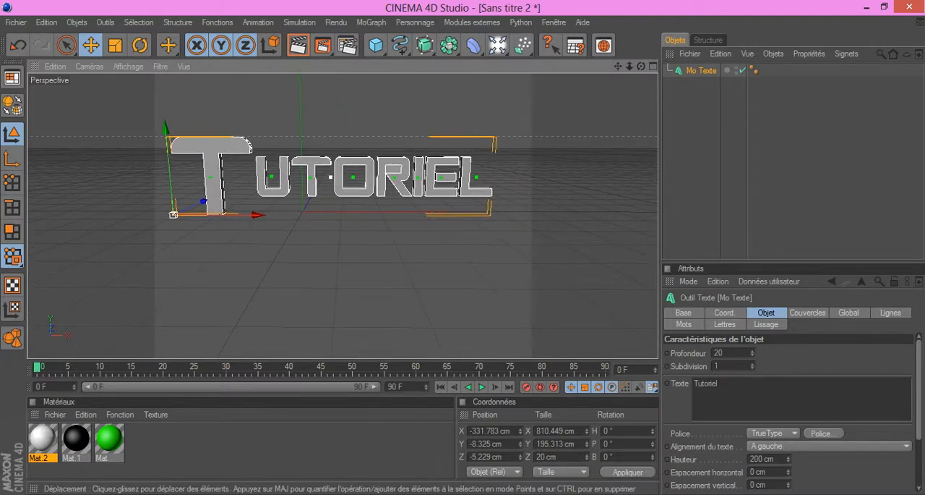
{"action": "scroll", "coordinate": [342, 216], "scroll_direction": "up", "scroll_amount": 2}
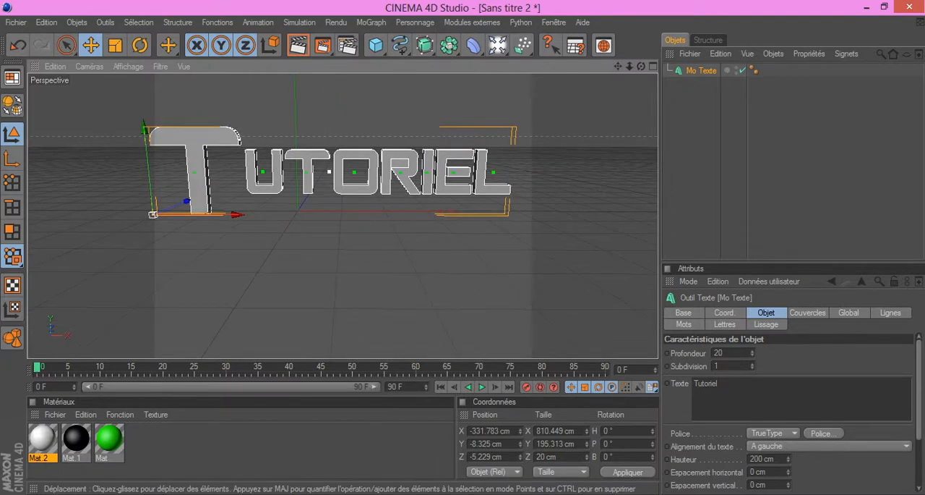
{"action": "scroll", "coordinate": [343, 215], "scroll_direction": "down", "scroll_amount": 2}
{"action": "mouse_move", "coordinate": [618, 66]}
{"action": "left_mouse_down"}
{"action": "mouse_move", "coordinate": [614, 56]}
{"action": "mouse_move", "coordinate": [626, 68]}
{"action": "left_mouse_up"}
{"action": "scroll", "coordinate": [343, 215], "scroll_direction": "up", "scroll_amount": 1}
{"action": "left_click", "coordinate": [807, 312]}
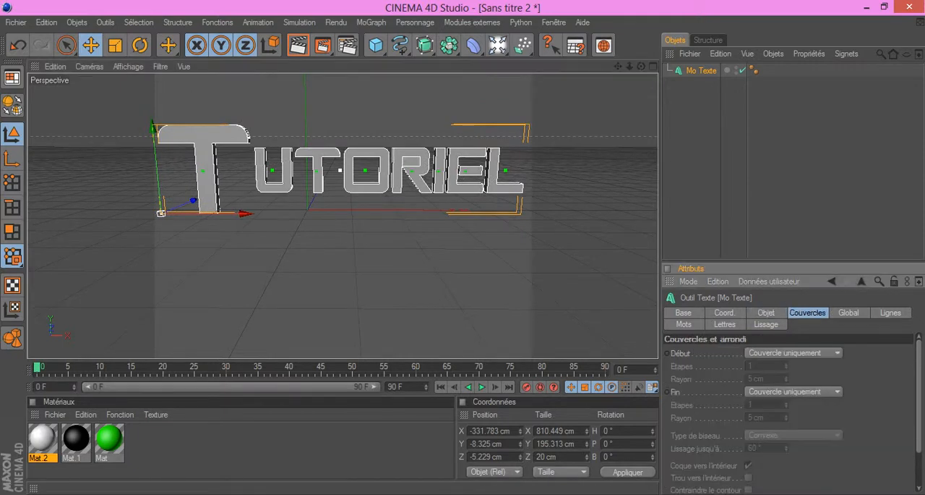
{"action": "left_click", "coordinate": [793, 352]}
{"action": "left_click", "coordinate": [782, 404]}
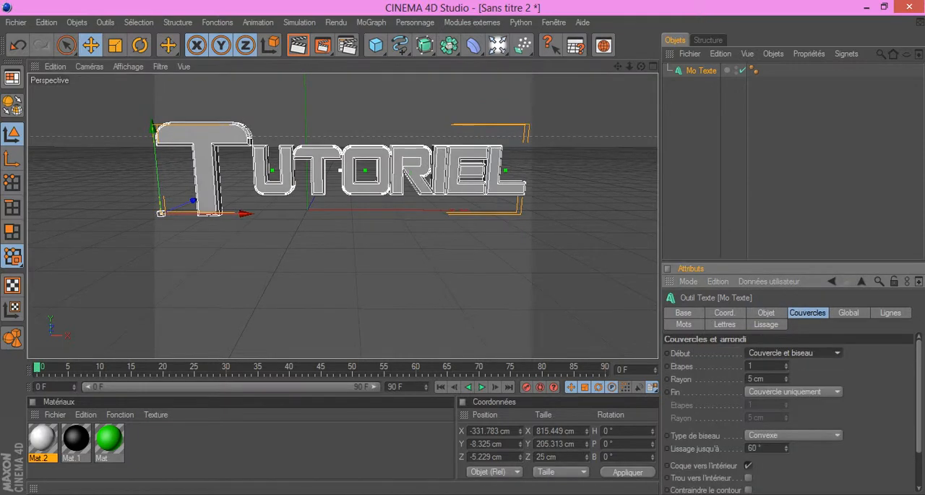
{"action": "left_click", "coordinate": [793, 392]}
{"action": "left_click", "coordinate": [782, 443]}
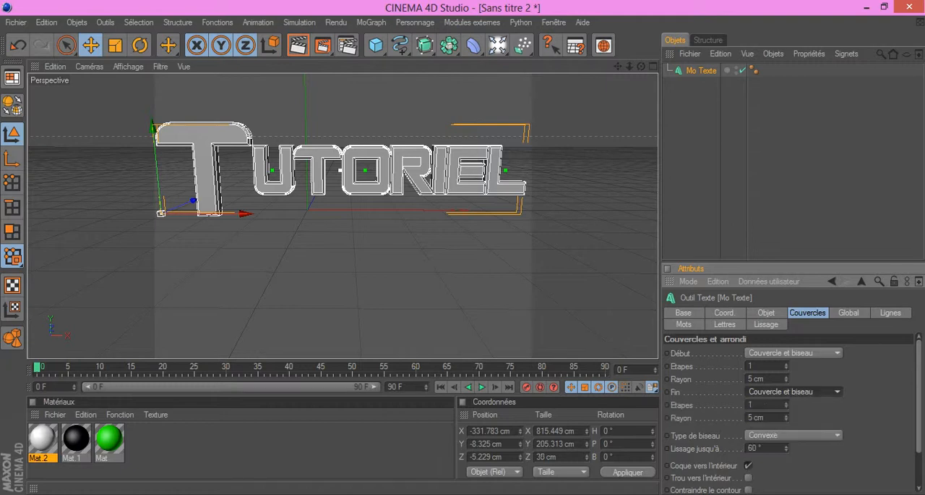
Step: Set the bevel radius of the text's start and end caps to 8 cm each
{"action": "left_click", "coordinate": [751, 378]}
{"action": "key", "text": "BackSpace"}
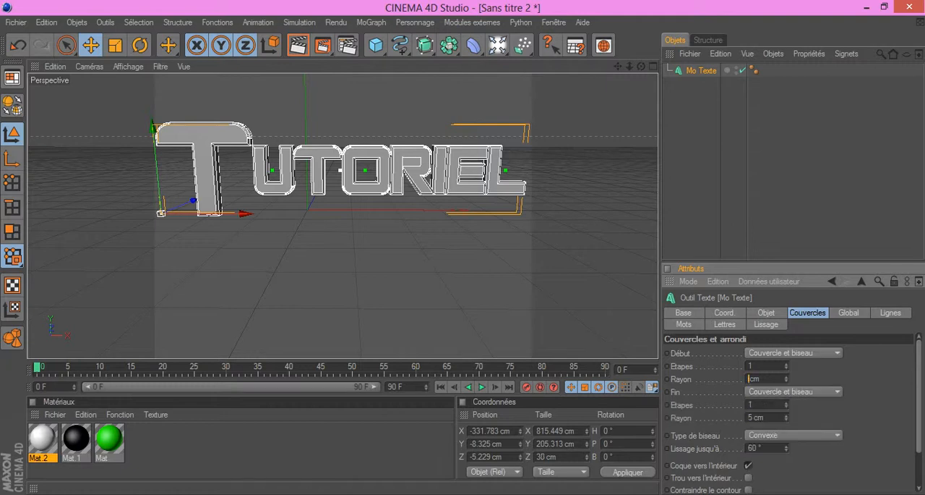
{"action": "type", "text": "8"}
{"action": "left_click", "coordinate": [751, 418]}
{"action": "key", "text": "BackSpace"}
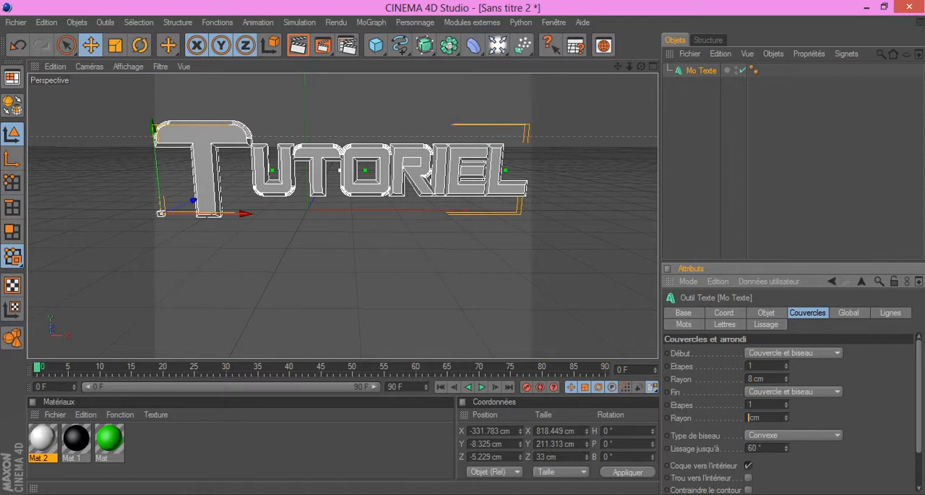
{"action": "type", "text": "8"}
{"action": "key", "text": "Return"}
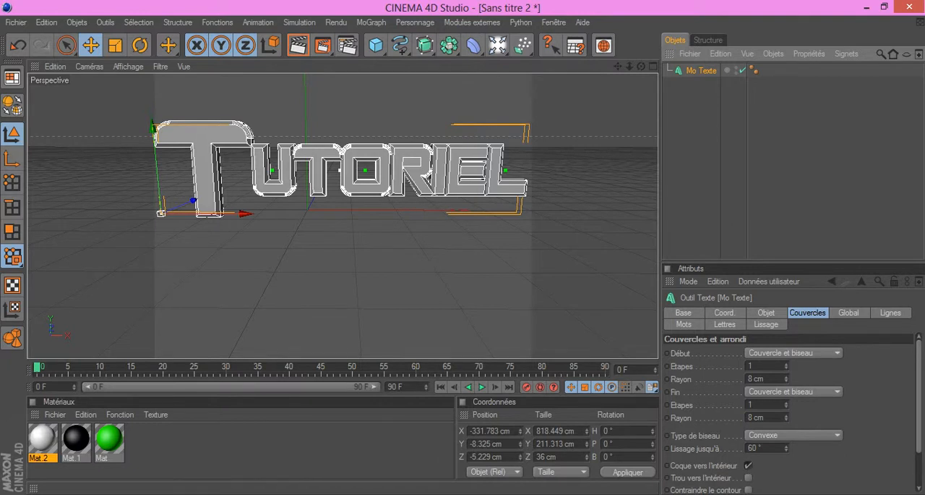
Step: Duplicate the beveled text and set the original Mo Texte's start and end caps to Couvercle uniquement
{"action": "key", "text": "ctrl+v"}
{"action": "left_click", "coordinate": [701, 84]}
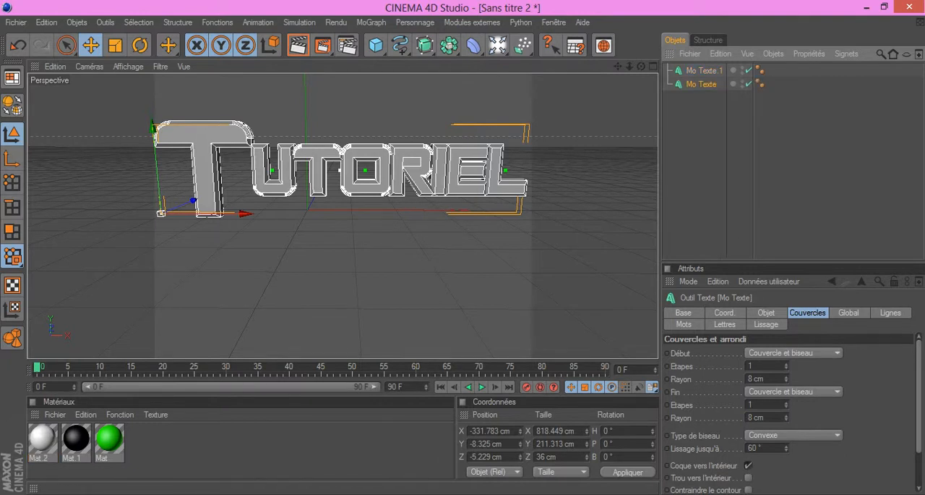
{"action": "left_click", "coordinate": [793, 352]}
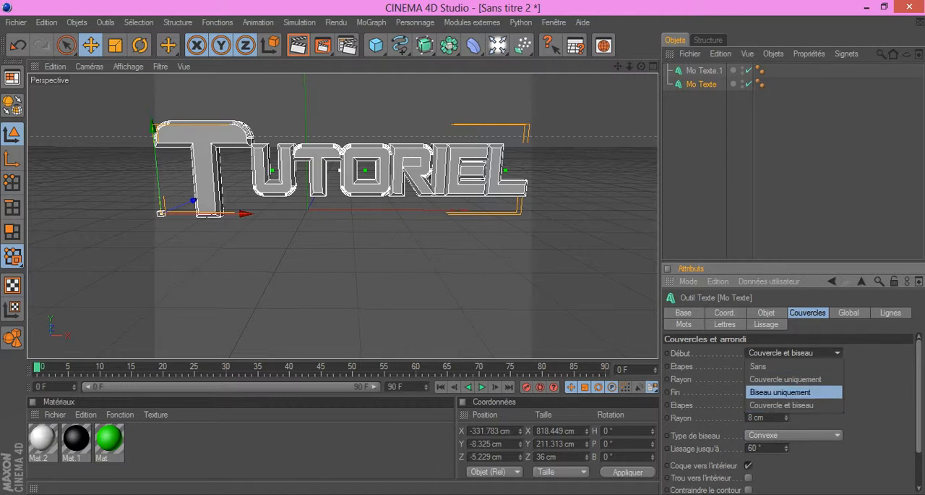
{"action": "left_click", "coordinate": [785, 379]}
{"action": "left_click", "coordinate": [793, 392]}
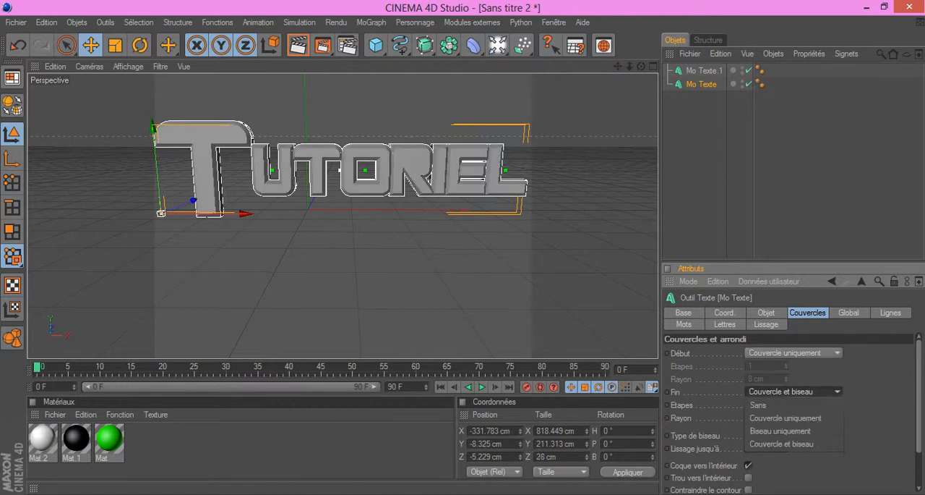
{"action": "left_click", "coordinate": [785, 418]}
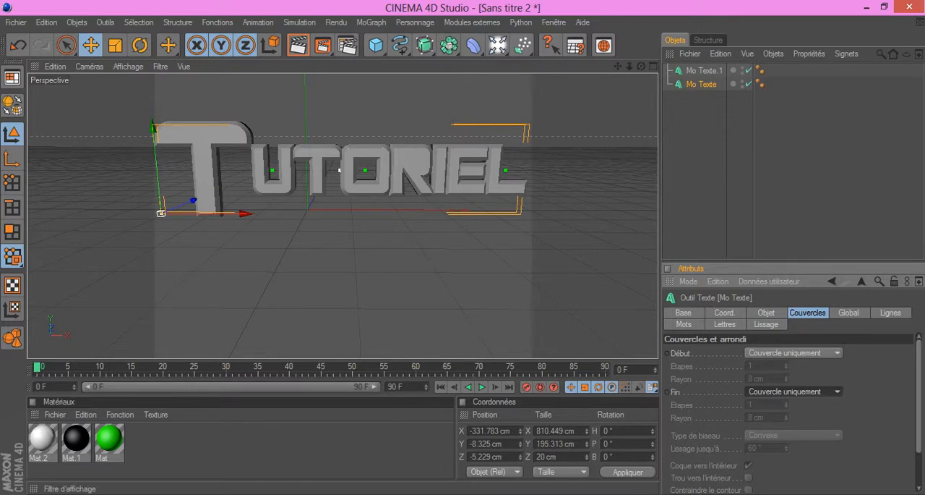
Step: Move the unbeveled text about 22 cm forward along the Z axis, in front of the beveled copy
{"action": "left_click_drag", "start_coordinate": [641, 66], "coordinate": [579, 87]}
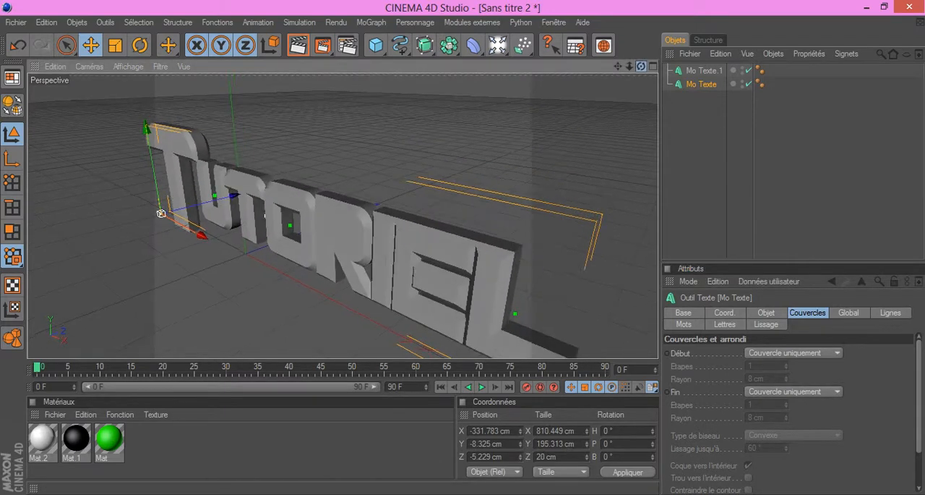
{"action": "left_click_drag", "start_coordinate": [236, 195], "coordinate": [225, 198]}
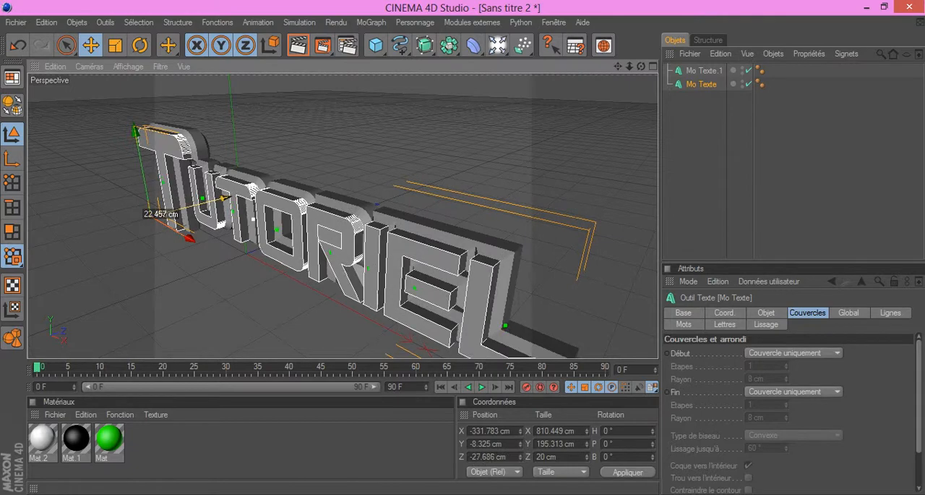
{"action": "left_click_drag", "start_coordinate": [641, 65], "coordinate": [669, 66]}
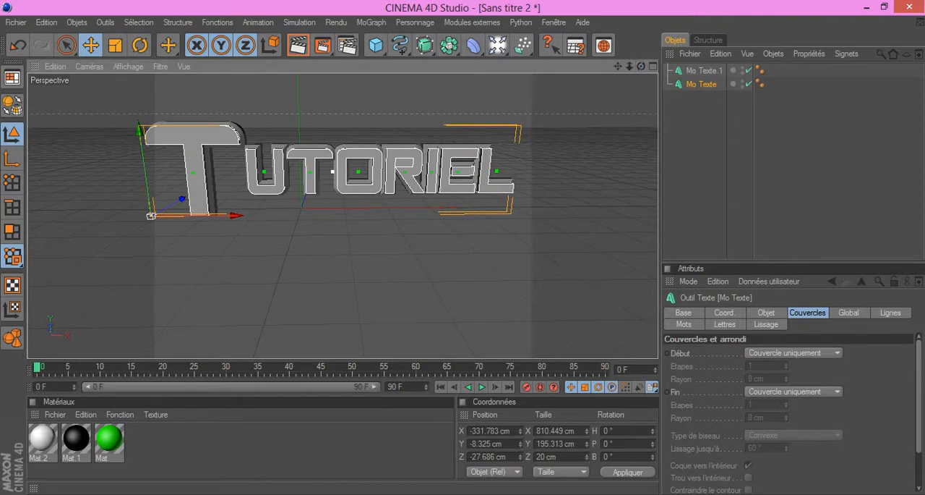
Step: Create a new material and set its colour to bright green (R 0, V 255, B 38)
{"action": "left_click", "coordinate": [55, 414]}
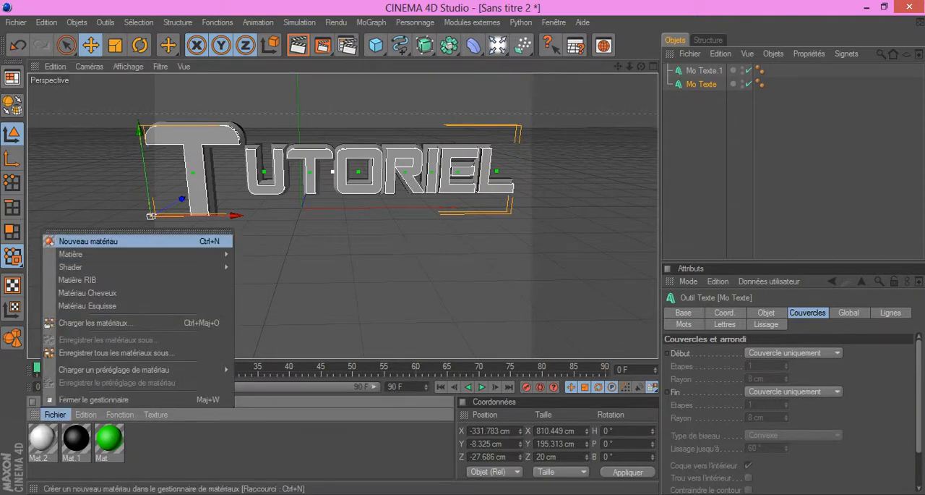
{"action": "left_click", "coordinate": [72, 240]}
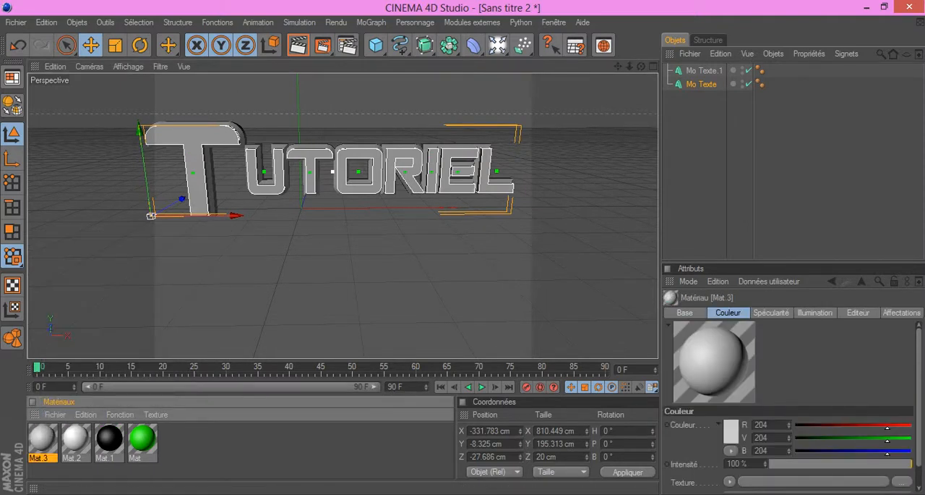
{"action": "double_click", "coordinate": [42, 438]}
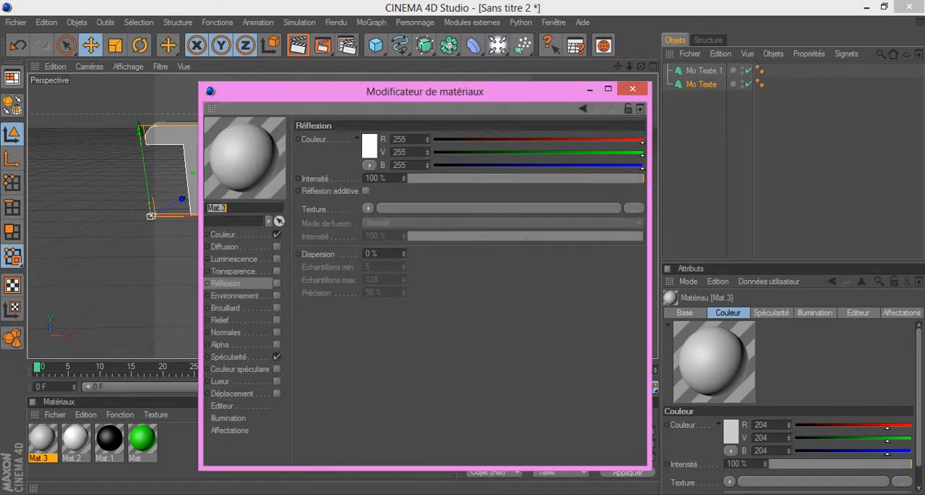
{"action": "left_click", "coordinate": [224, 234]}
{"action": "left_click", "coordinate": [363, 145]}
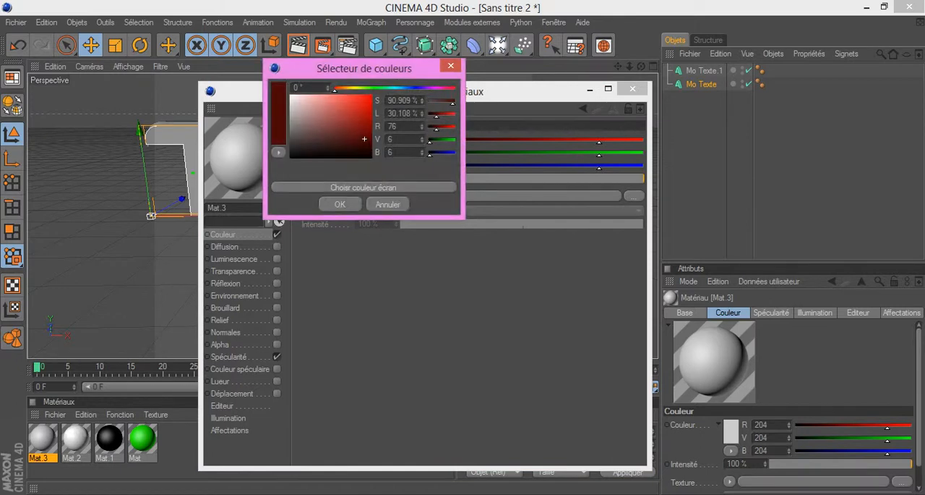
{"action": "left_click", "coordinate": [378, 88]}
{"action": "left_click_drag", "start_coordinate": [362, 121], "coordinate": [373, 95]}
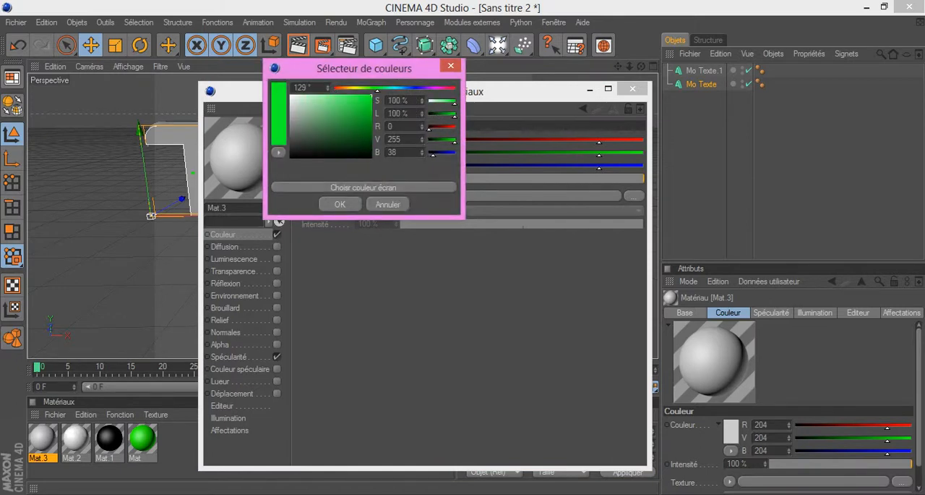
{"action": "left_click", "coordinate": [340, 204]}
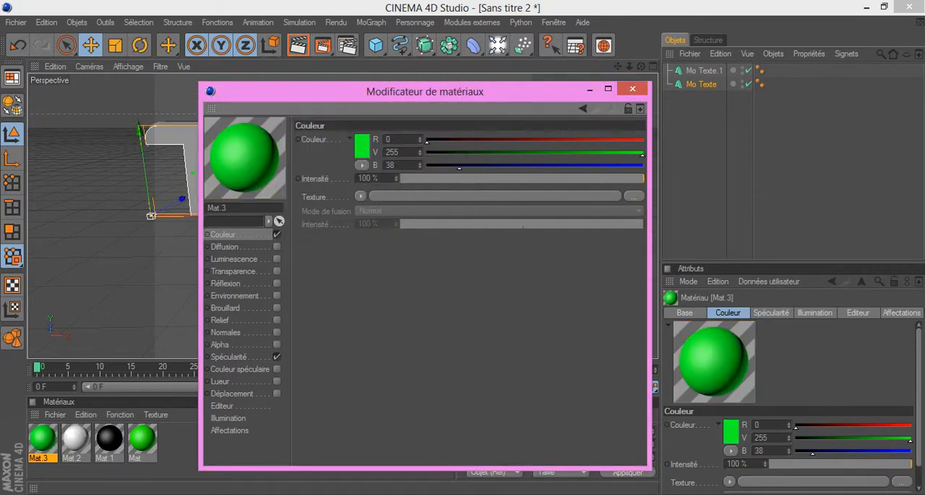
Step: Enable reflection at 10% intensity on the new green material and apply it to the beveled text copy
{"action": "left_click", "coordinate": [225, 283]}
{"action": "left_click", "coordinate": [277, 283]}
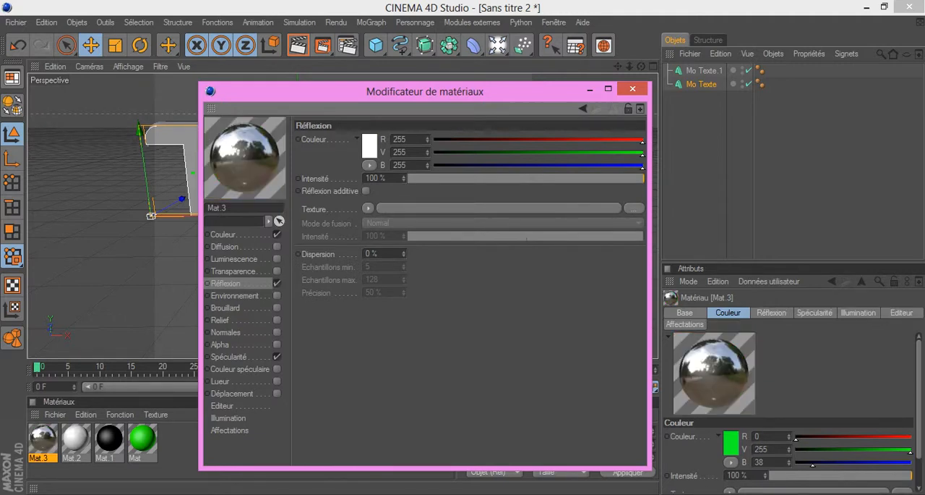
{"action": "left_click_drag", "start_coordinate": [642, 178], "coordinate": [432, 178]}
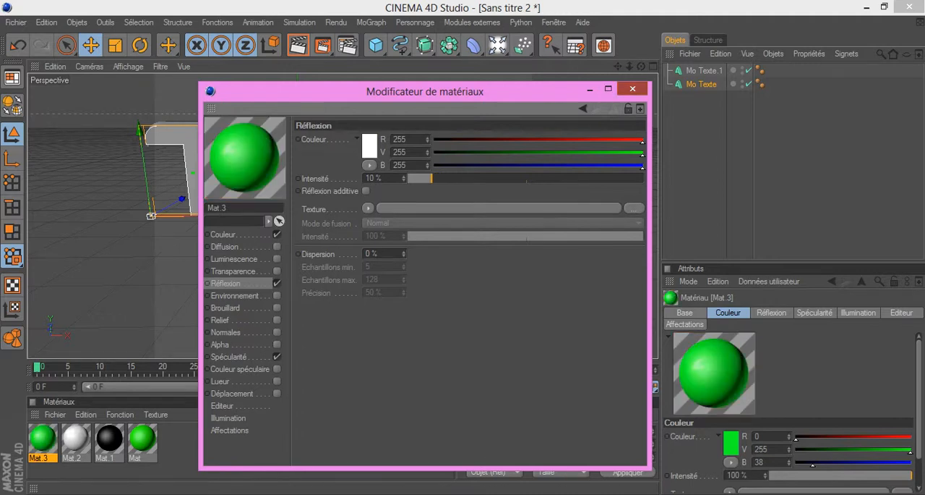
{"action": "left_click", "coordinate": [632, 89]}
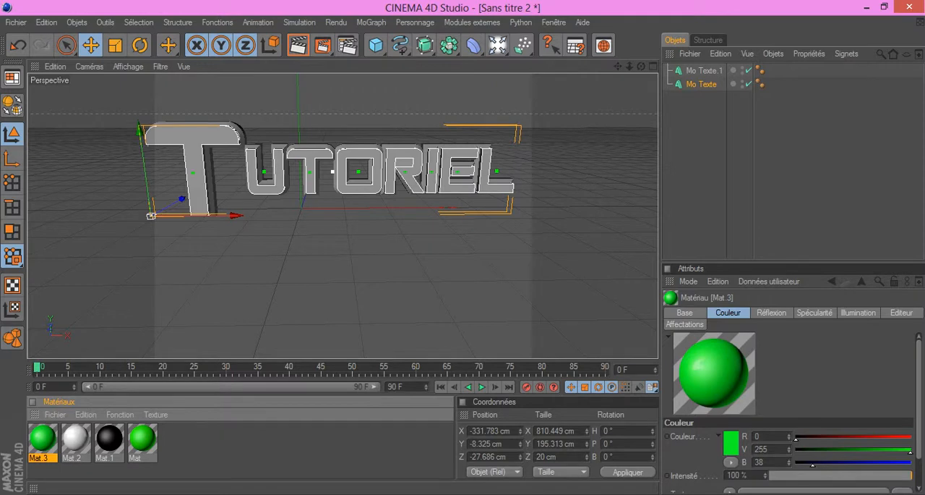
{"action": "left_click_drag", "start_coordinate": [42, 438], "coordinate": [213, 177]}
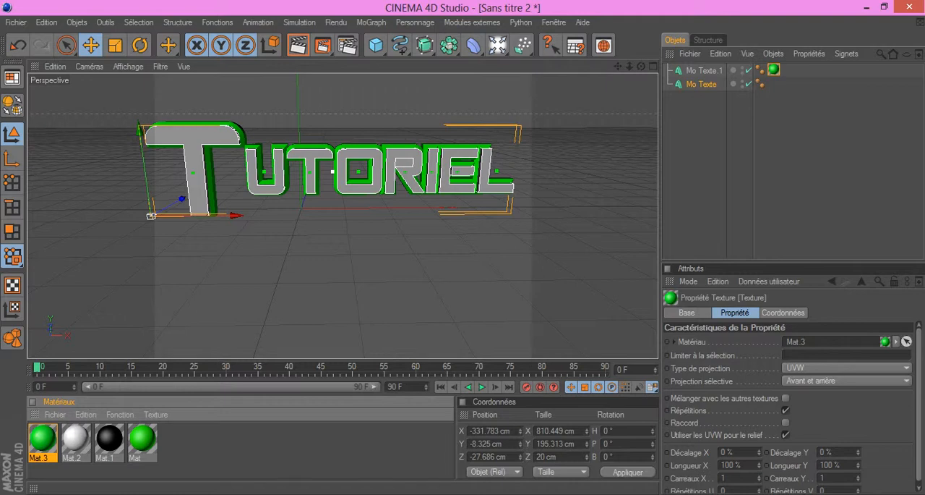
Step: Create another material and enable its reflection with a red colour (255, 0, 0) at 10% intensity
{"action": "left_click", "coordinate": [55, 414]}
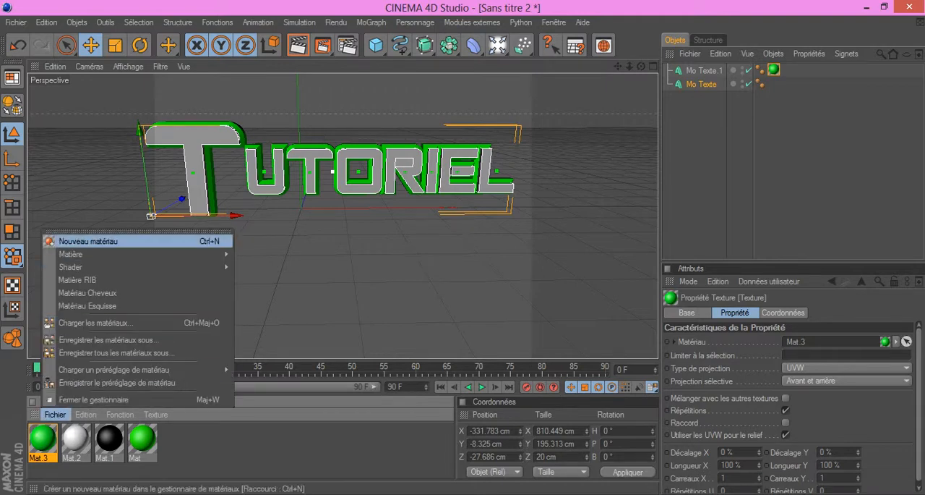
{"action": "left_click", "coordinate": [88, 241]}
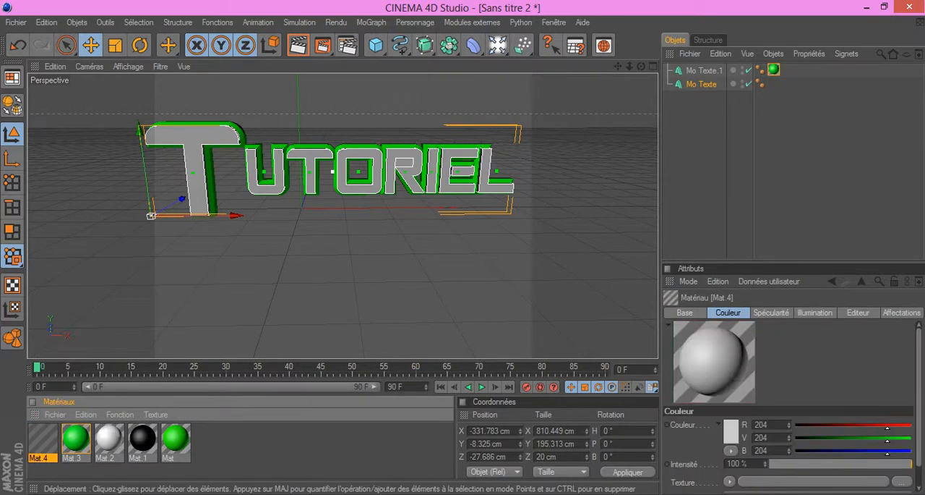
{"action": "double_click", "coordinate": [43, 438]}
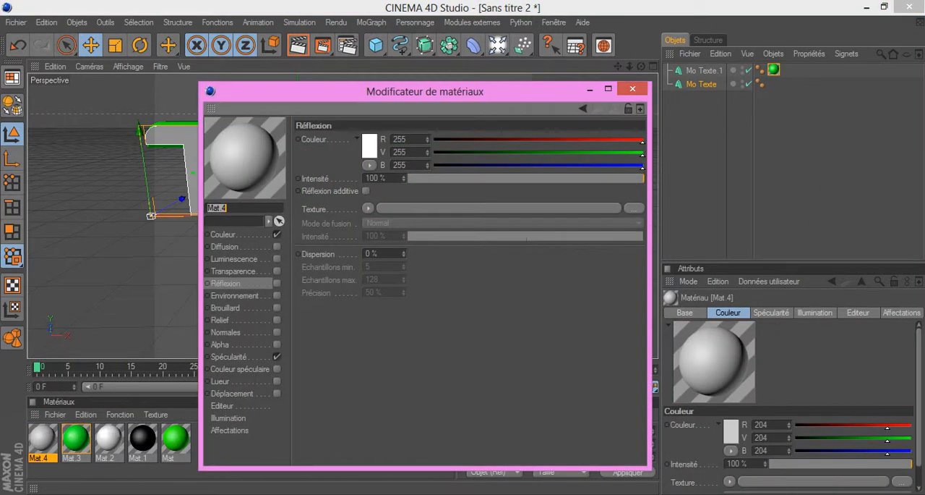
{"action": "double_click", "coordinate": [372, 152]}
{"action": "mouse_move", "coordinate": [372, 151]}
{"action": "left_mouse_down"}
{"action": "mouse_move", "coordinate": [377, 110]}
{"action": "mouse_move", "coordinate": [361, 122]}
{"action": "mouse_move", "coordinate": [378, 110]}
{"action": "left_mouse_up"}
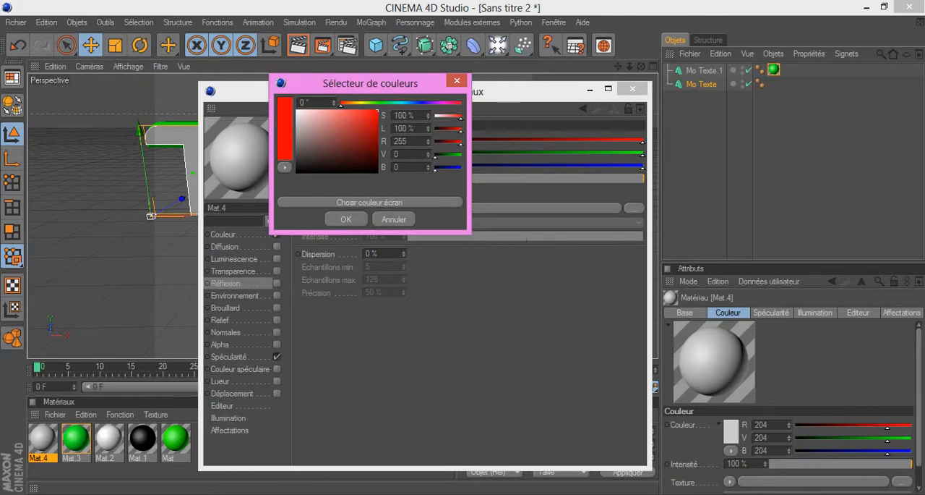
{"action": "left_click", "coordinate": [347, 219]}
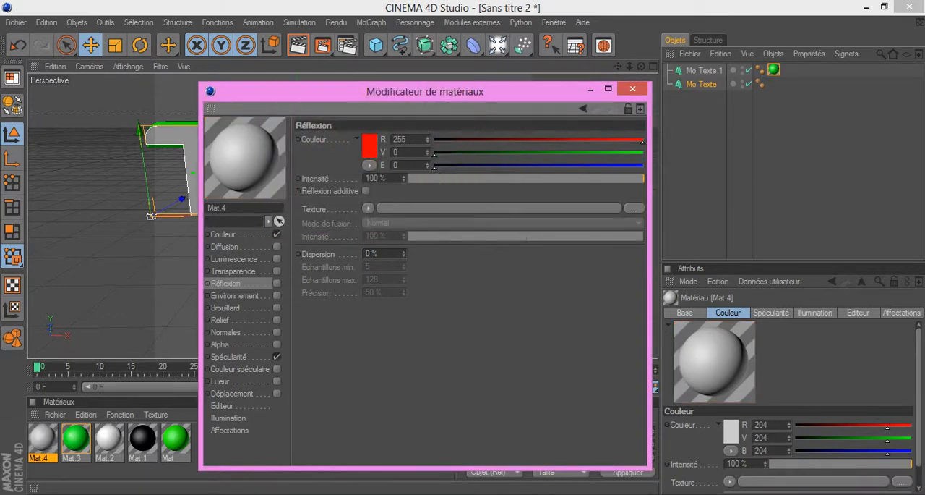
{"action": "left_click", "coordinate": [277, 284]}
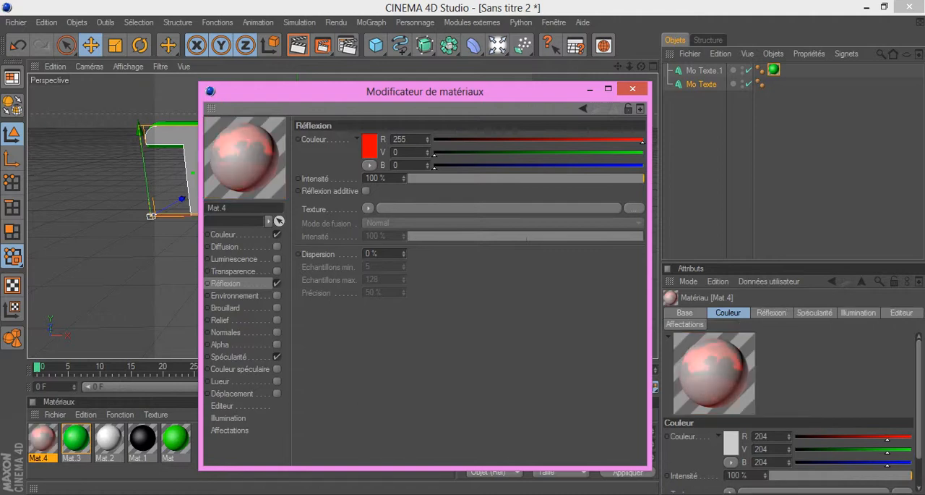
{"action": "left_click_drag", "start_coordinate": [643, 178], "coordinate": [432, 177]}
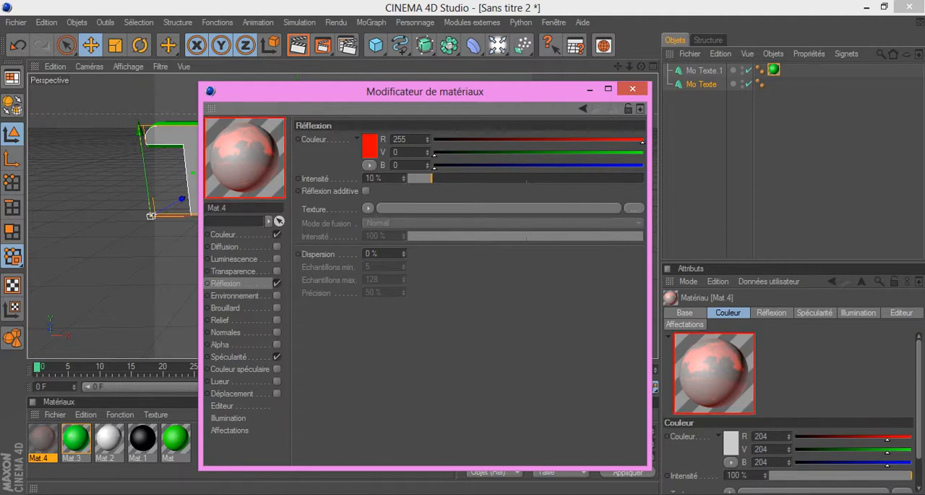
Step: Set the new material's base colour to pure red (R 255, V 0, B 0)
{"action": "left_click", "coordinate": [225, 235]}
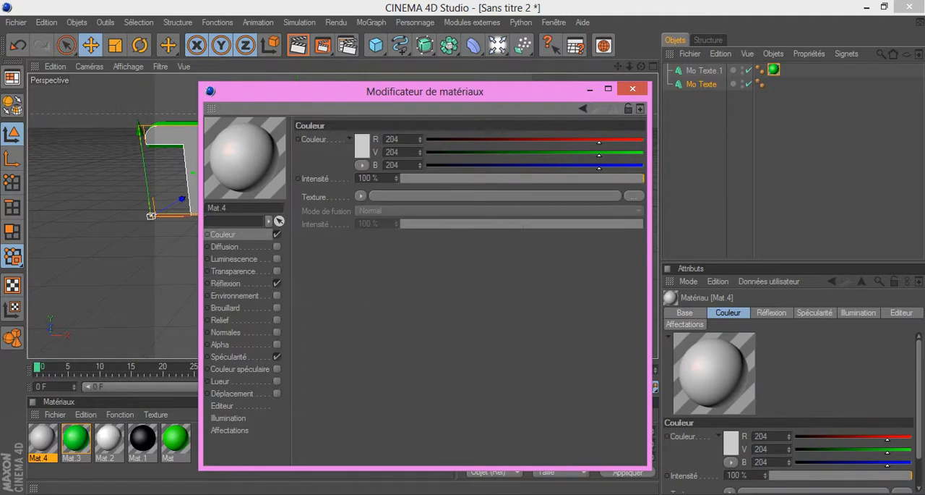
{"action": "left_click", "coordinate": [362, 148]}
{"action": "left_click_drag", "start_coordinate": [361, 149], "coordinate": [370, 106]}
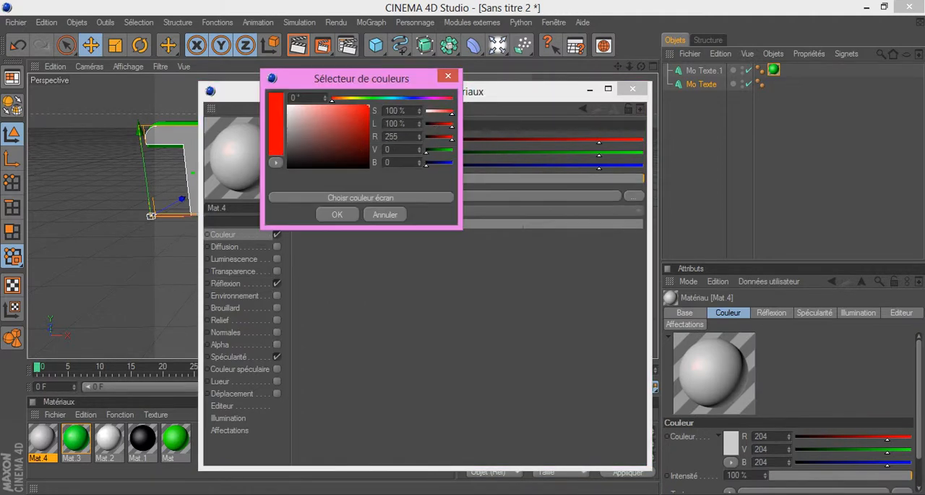
{"action": "left_click", "coordinate": [337, 214]}
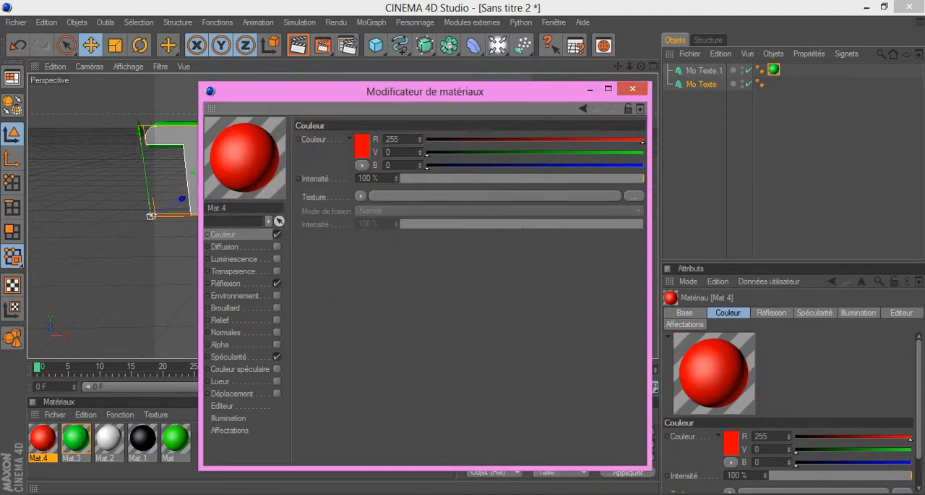
Step: Finish editing the red material and apply it to the flat front text
{"action": "left_click", "coordinate": [632, 88]}
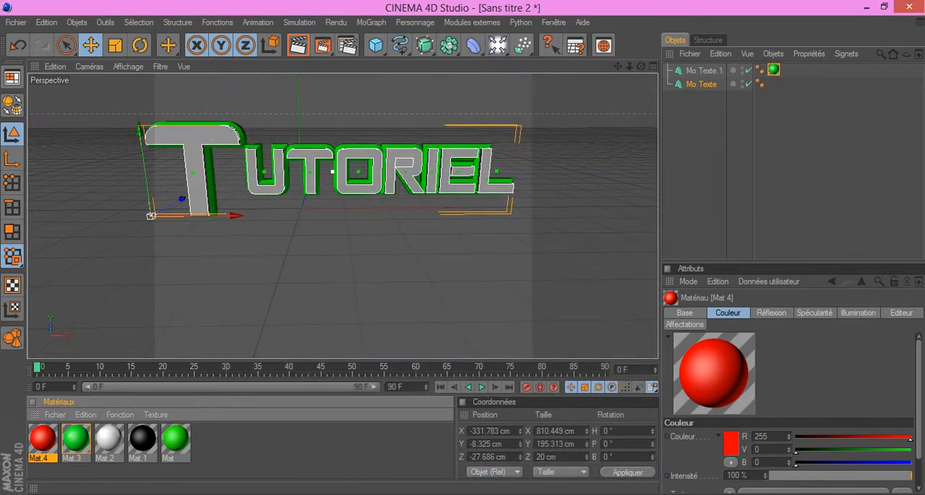
{"action": "left_click_drag", "start_coordinate": [43, 438], "coordinate": [196, 169]}
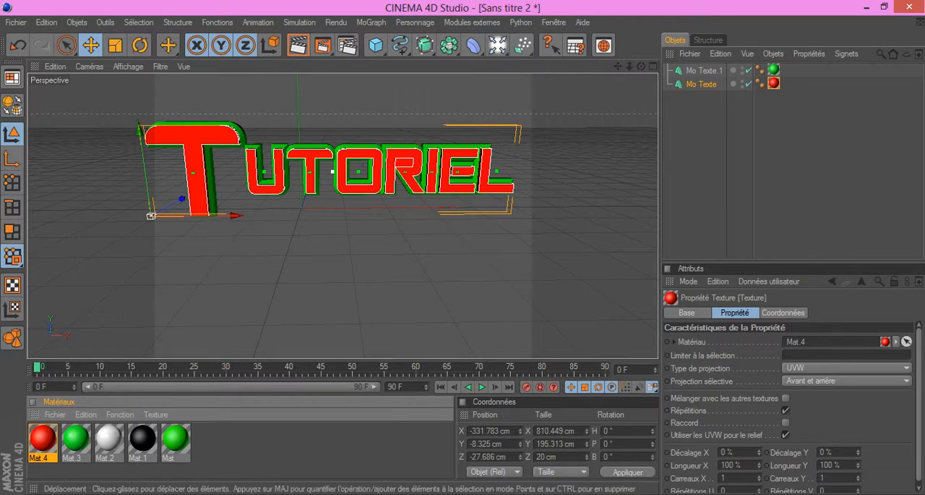
{"action": "scroll", "coordinate": [342, 215], "scroll_direction": "down", "scroll_amount": 1}
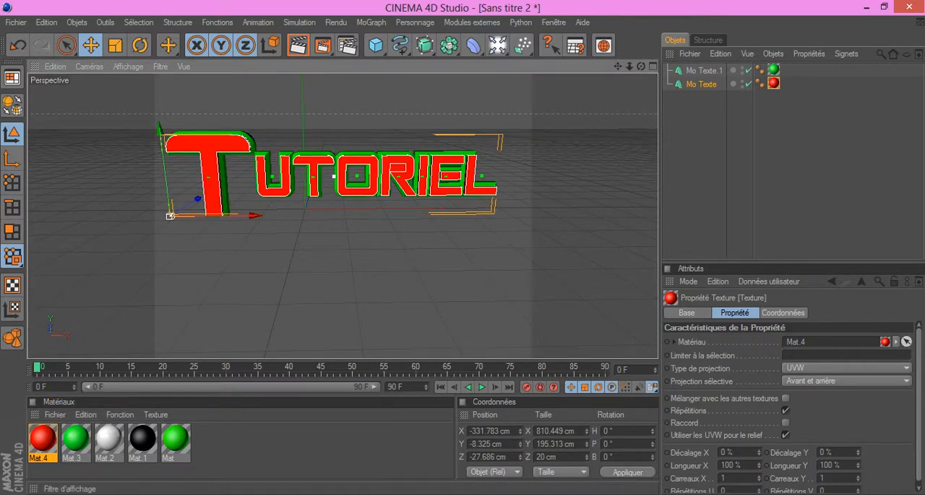
{"action": "mouse_move", "coordinate": [618, 66]}
{"action": "left_mouse_down"}
{"action": "mouse_move", "coordinate": [608, 65]}
{"action": "mouse_move", "coordinate": [637, 66]}
{"action": "left_mouse_up"}
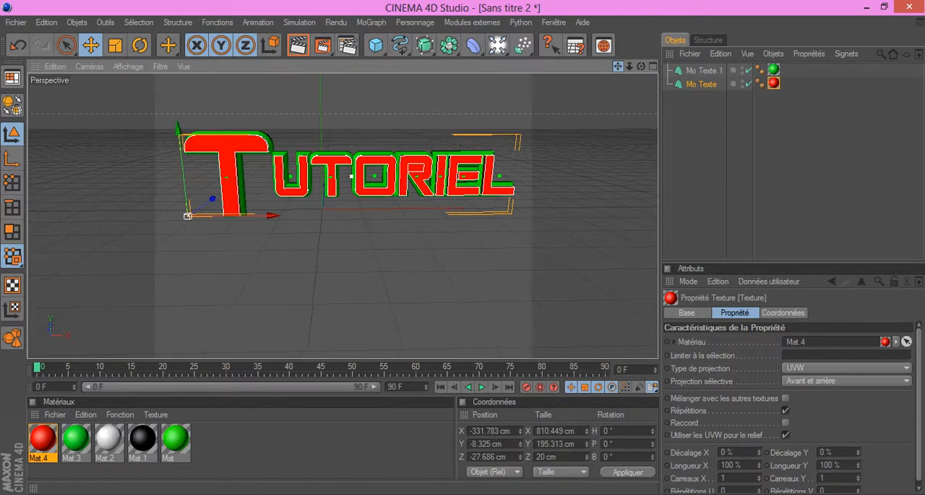
{"action": "scroll", "coordinate": [342, 215], "scroll_direction": "up", "scroll_amount": 1}
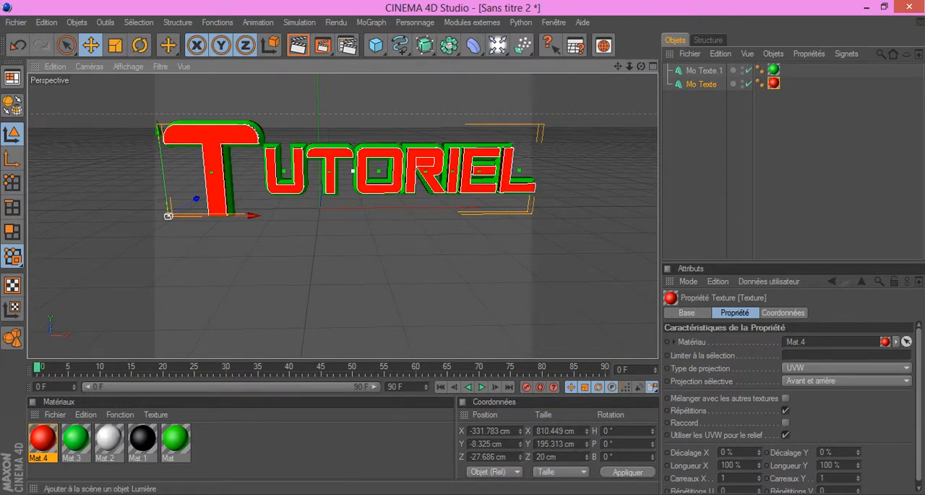
Step: Add a floor object and move it under the text, near X 93, Y -24, Z -9 cm
{"action": "left_click", "coordinate": [498, 44]}
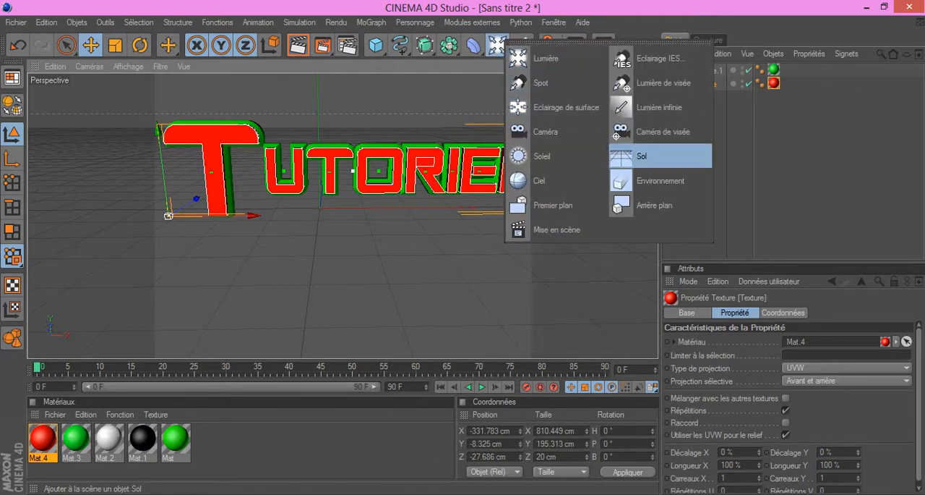
{"action": "left_click", "coordinate": [642, 156]}
{"action": "left_click_drag", "start_coordinate": [321, 208], "coordinate": [360, 219]}
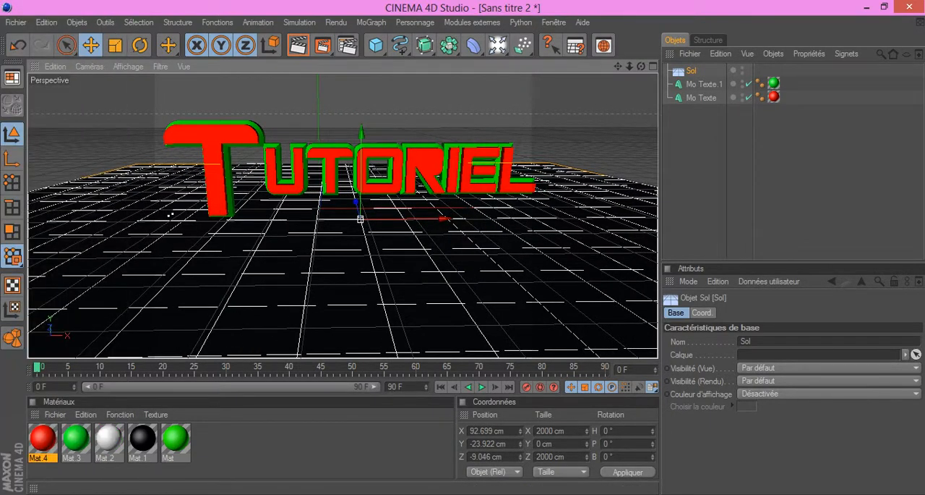
Step: Create a new material and set its base colour to pure white (R 255, V 255, B 255)
{"action": "left_click", "coordinate": [55, 415]}
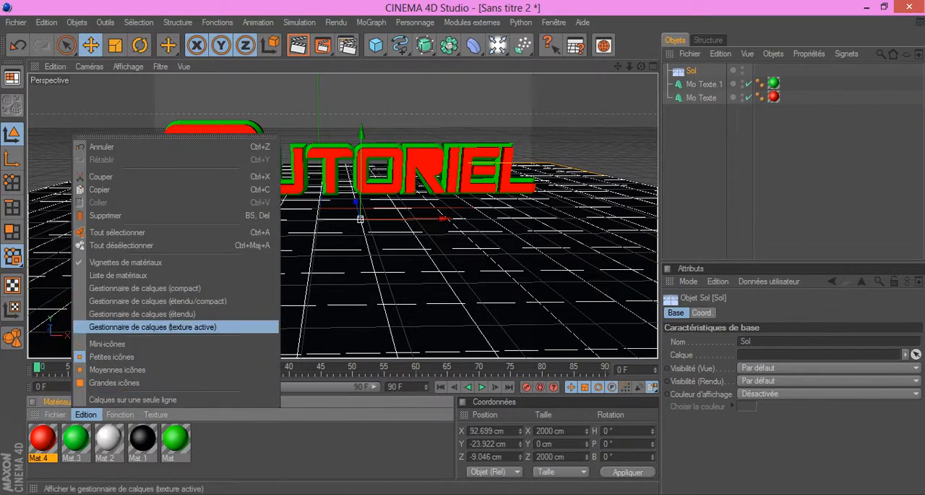
{"action": "left_click", "coordinate": [88, 241]}
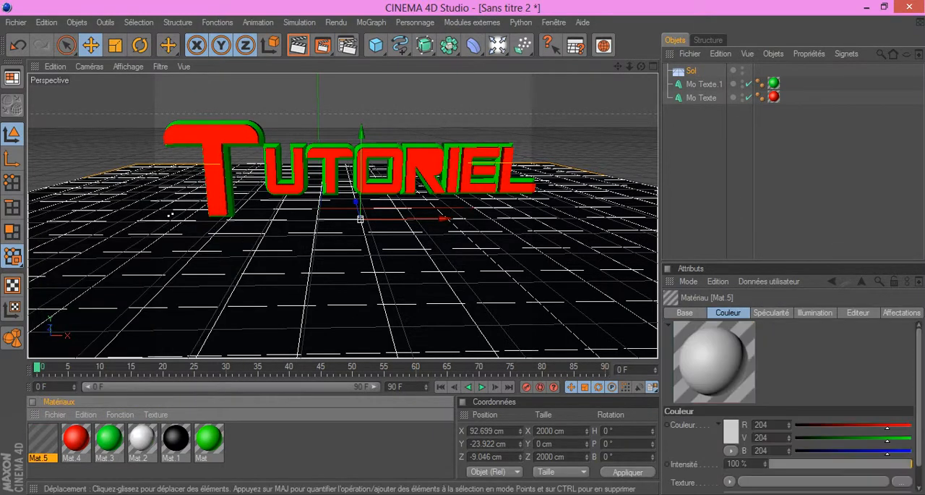
{"action": "double_click", "coordinate": [42, 437]}
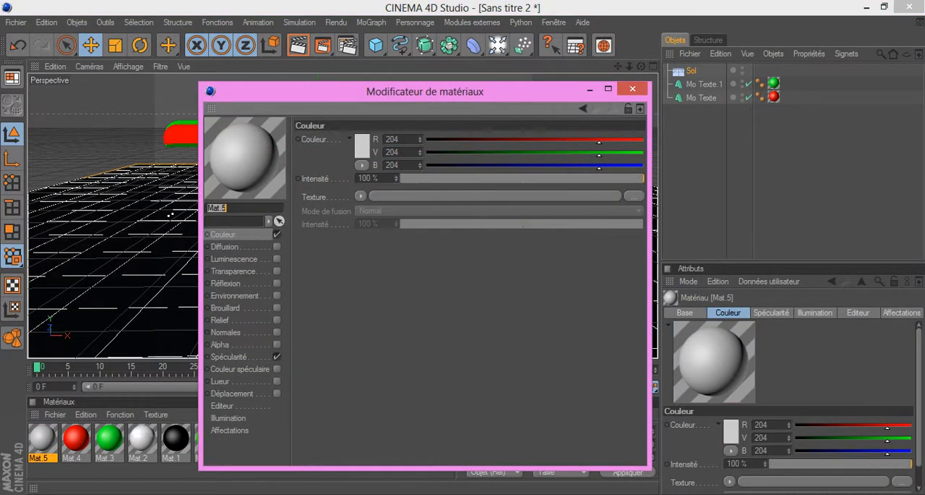
{"action": "left_click", "coordinate": [363, 142]}
{"action": "left_click", "coordinate": [357, 147]}
{"action": "left_click_drag", "start_coordinate": [357, 146], "coordinate": [284, 104]}
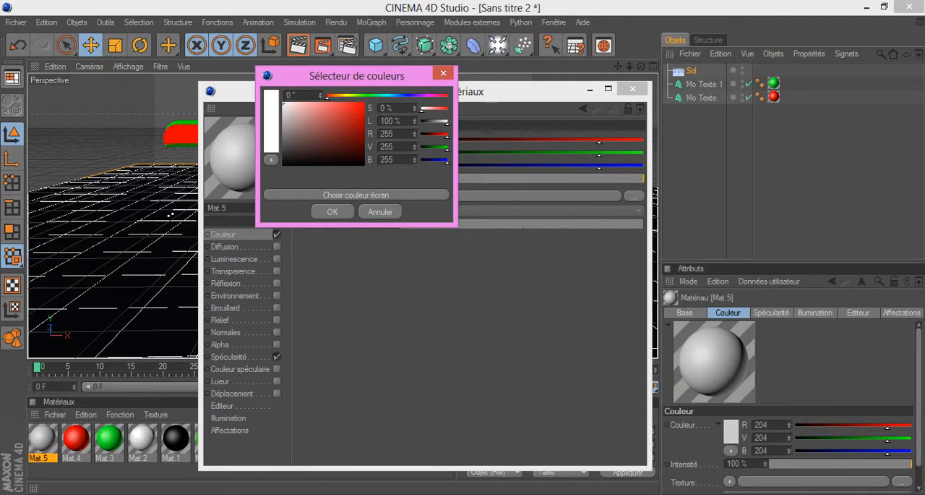
{"action": "left_click", "coordinate": [332, 212]}
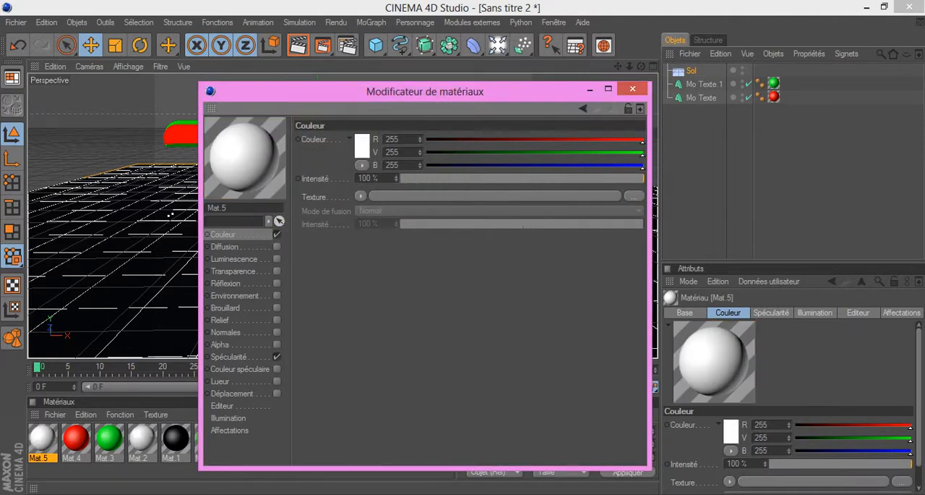
Step: Enable reflection at 45% intensity on the white material and apply it to the floor
{"action": "left_click", "coordinate": [277, 284]}
{"action": "left_click_drag", "start_coordinate": [432, 178], "coordinate": [515, 179]}
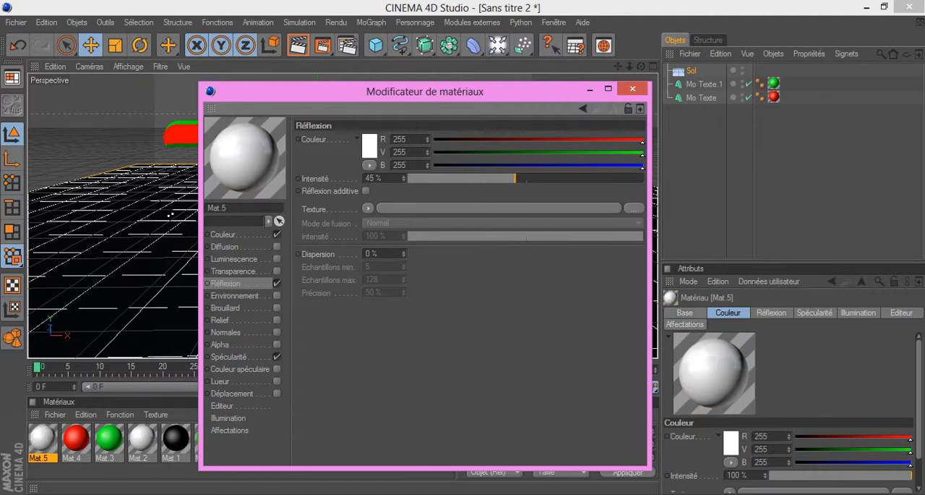
{"action": "left_click", "coordinate": [632, 89]}
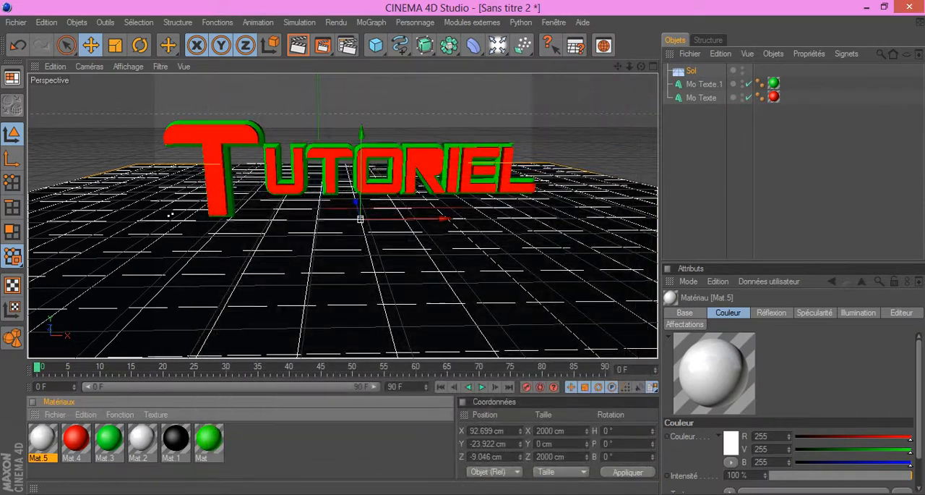
{"action": "left_click_drag", "start_coordinate": [43, 439], "coordinate": [170, 215]}
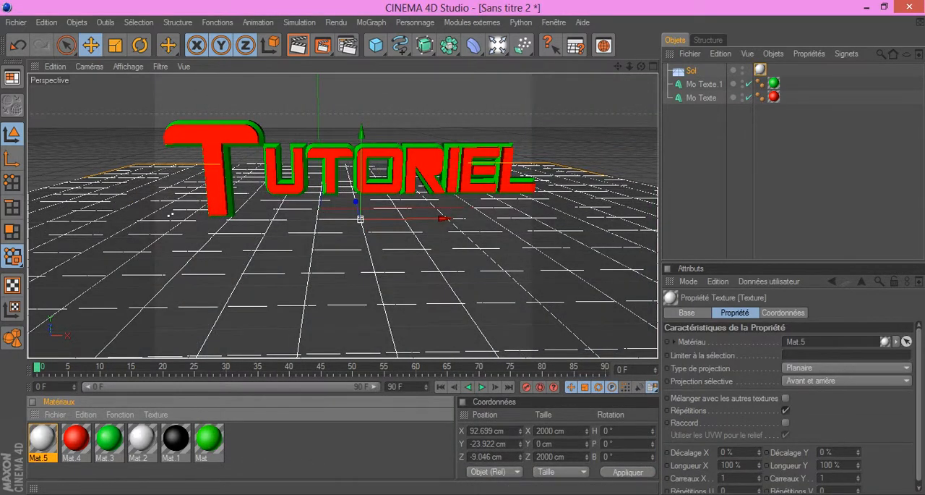
Step: Add a Platonic solid and move it above and behind the text, near X -118, Y 199, Z 57 cm
{"action": "middle_click_drag", "start_coordinate": [169, 214], "coordinate": [163, 217], "text": "alt"}
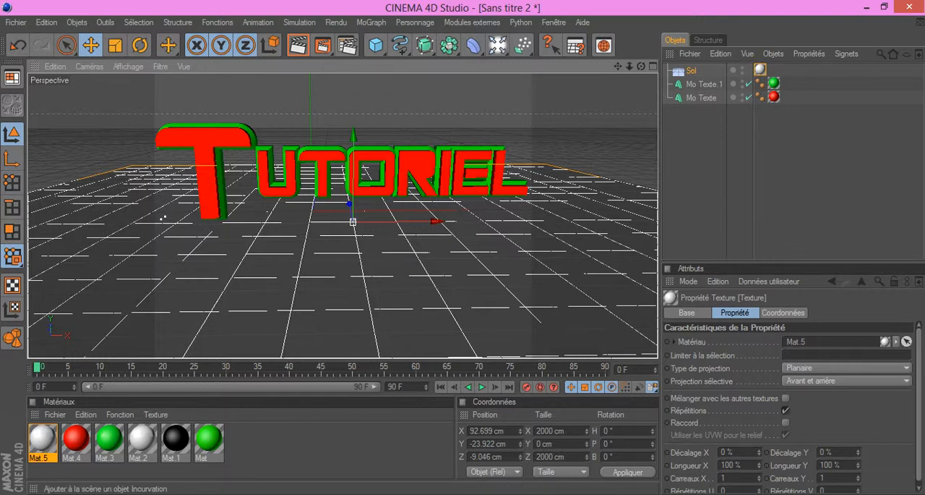
{"action": "left_click_drag", "start_coordinate": [375, 44], "coordinate": [616, 107]}
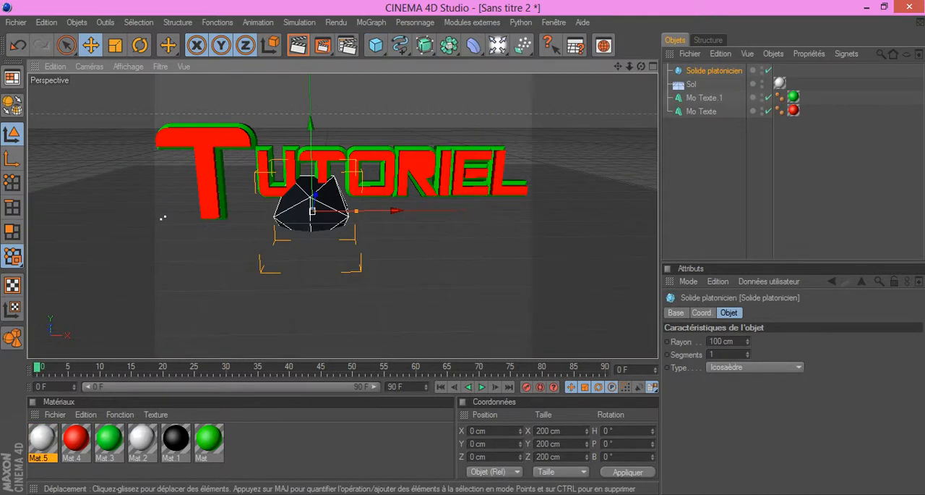
{"action": "left_click_drag", "start_coordinate": [312, 210], "coordinate": [260, 121]}
{"action": "scroll", "coordinate": [224, 216], "scroll_direction": "down", "scroll_amount": 3}
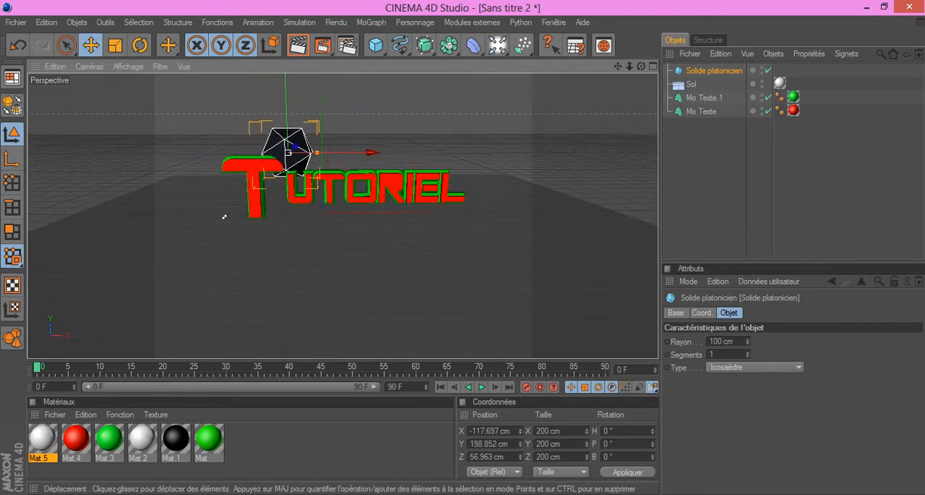
{"action": "scroll", "coordinate": [209, 216], "scroll_direction": "up", "scroll_amount": 2}
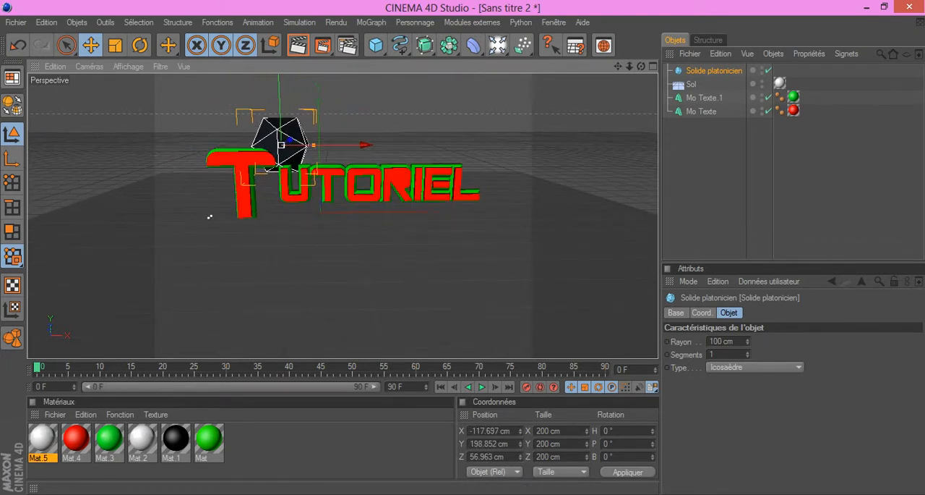
Step: Set the Platonic solid's radius to 15 cm
{"action": "left_click", "coordinate": [721, 341]}
{"action": "key", "text": "BackSpace"}
{"action": "key", "text": "BackSpace"}
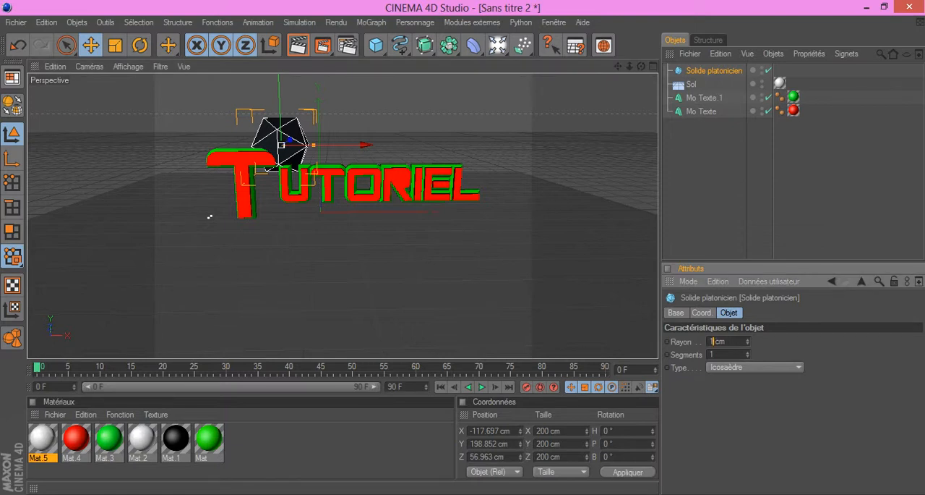
{"action": "type", "text": "5"}
{"action": "key", "text": "Return"}
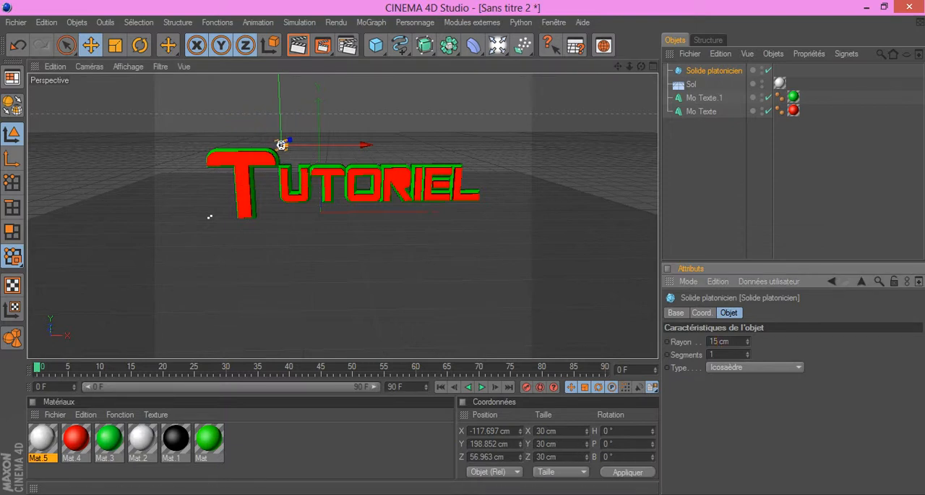
Step: Enlarge the Platonic solid to a radius of about 72.5 cm and move it onto the floor beside the T, near X -365, Y -20, Z -123 cm
{"action": "key", "text": "BackSpace"}
{"action": "key", "text": "BackSpace"}
{"action": "type", "text": "50"}
{"action": "key", "text": "Return"}
{"action": "mouse_move", "coordinate": [297, 146]}
{"action": "left_mouse_down"}
{"action": "mouse_move", "coordinate": [313, 145]}
{"action": "mouse_move", "coordinate": [303, 145]}
{"action": "left_mouse_up"}
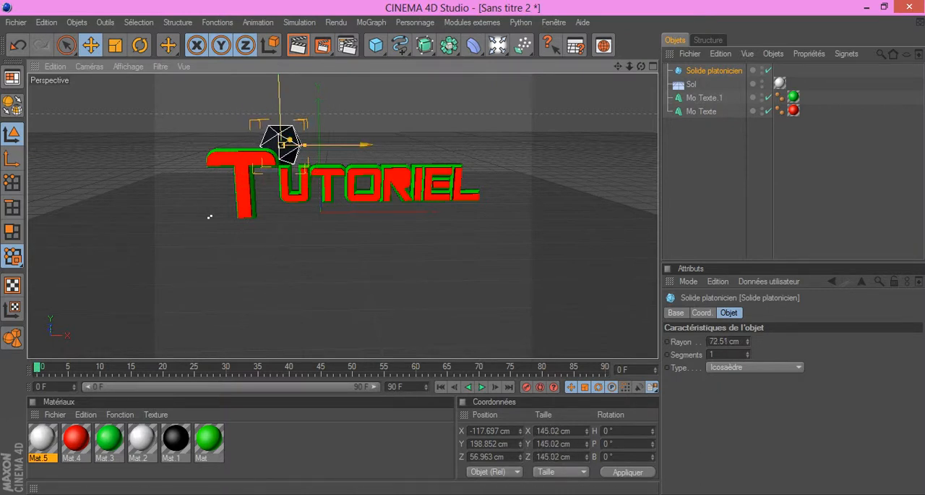
{"action": "left_click_drag", "start_coordinate": [288, 145], "coordinate": [222, 231]}
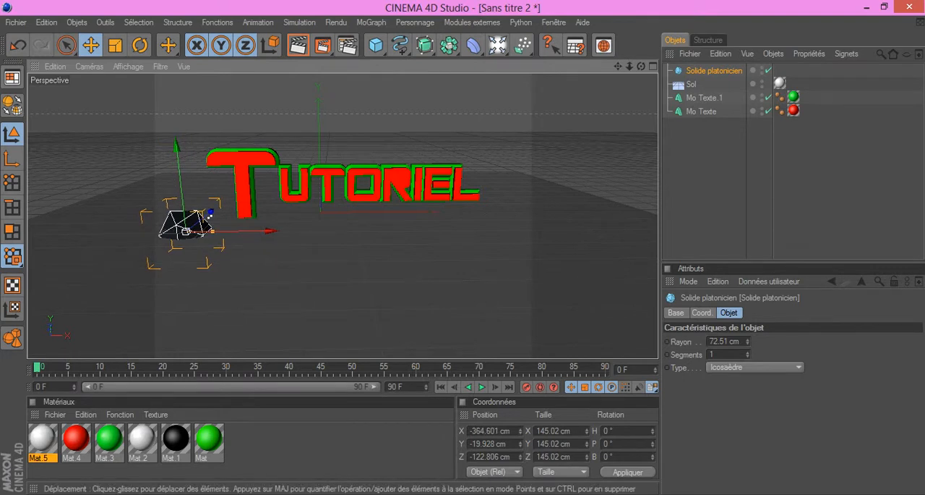
Step: Create a new material and set its base colour to bright blue (R 0, V 80, B 255)
{"action": "left_click", "coordinate": [55, 414]}
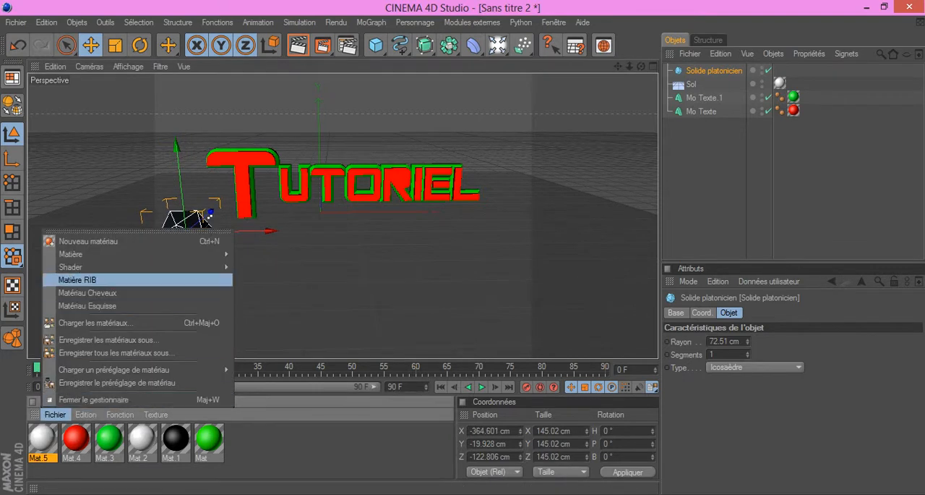
{"action": "left_click", "coordinate": [79, 240]}
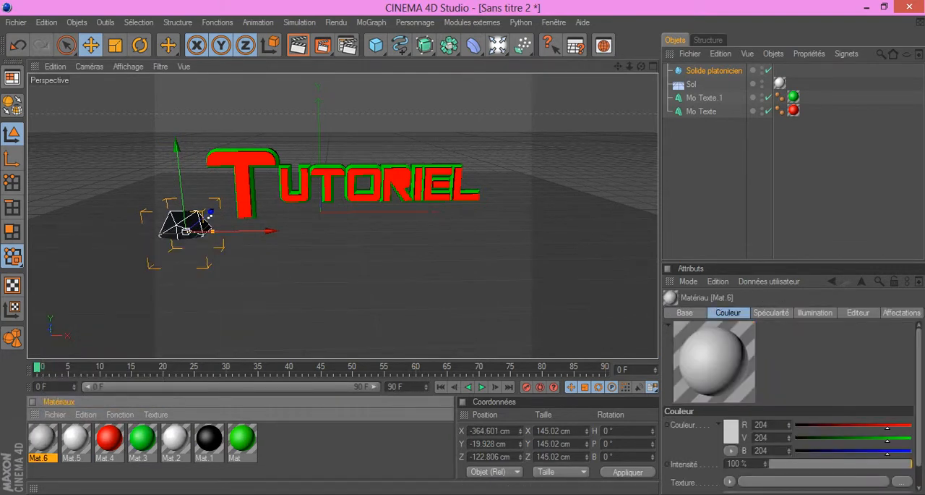
{"action": "double_click", "coordinate": [43, 438]}
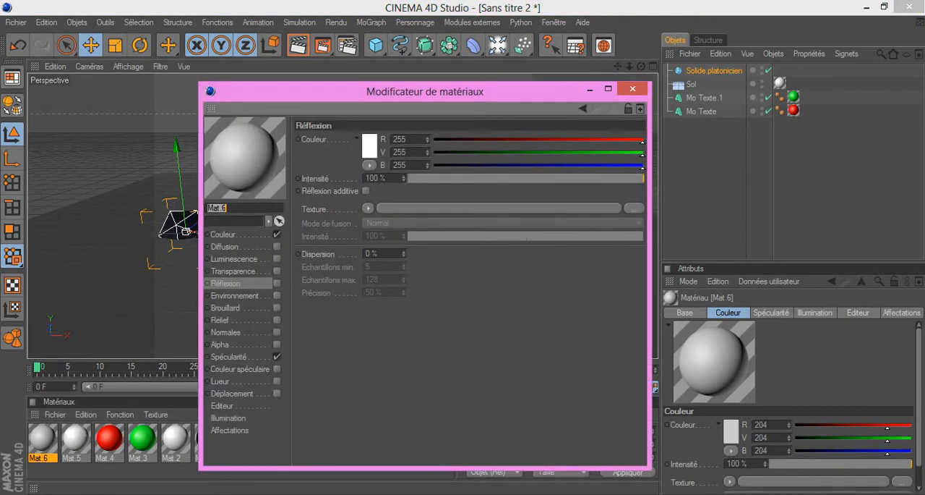
{"action": "left_click", "coordinate": [223, 234]}
{"action": "left_click", "coordinate": [362, 146]}
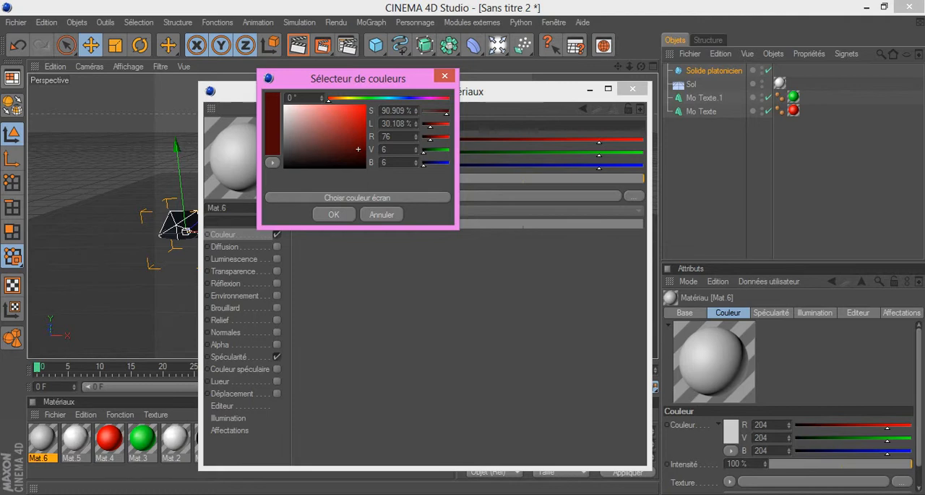
{"action": "left_click", "coordinate": [402, 98]}
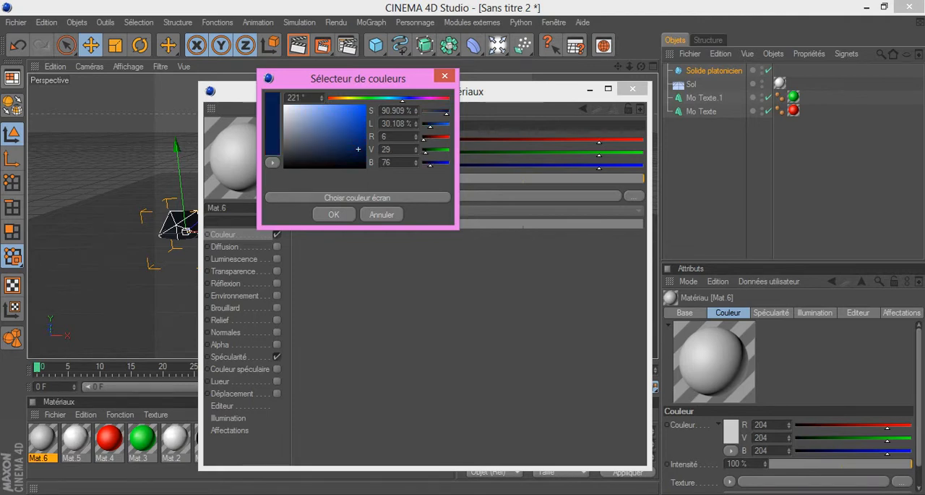
{"action": "left_click_drag", "start_coordinate": [358, 149], "coordinate": [365, 106]}
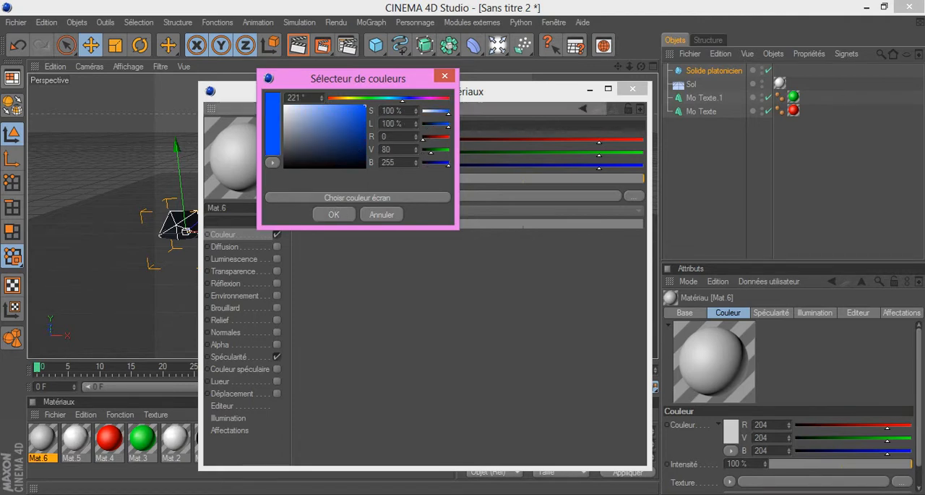
{"action": "left_click", "coordinate": [334, 214]}
Step: Set the blue material's luminescence colour to R 0, V 97, B 255
{"action": "left_click", "coordinate": [226, 282]}
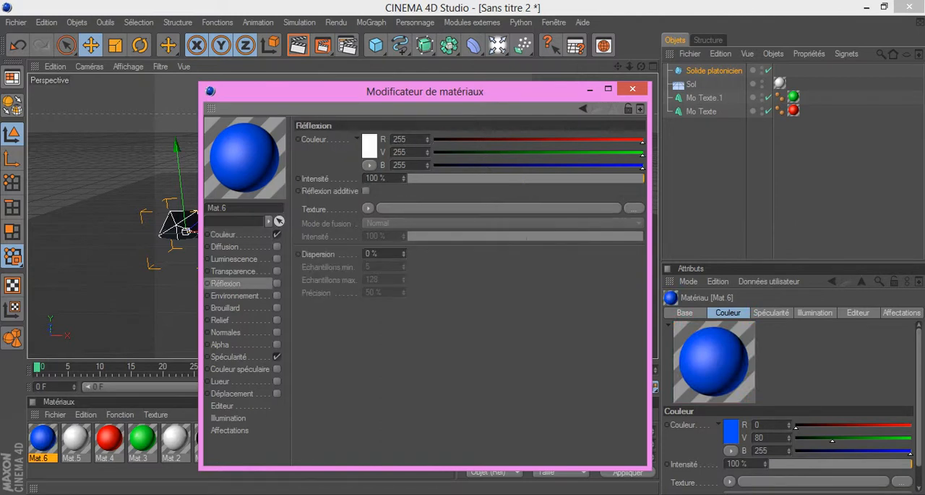
{"action": "left_click", "coordinate": [234, 259]}
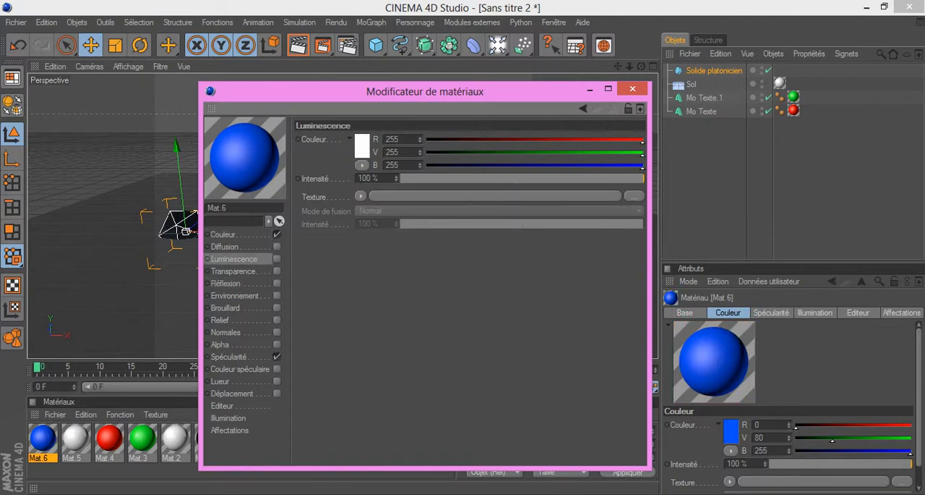
{"action": "left_click", "coordinate": [363, 146]}
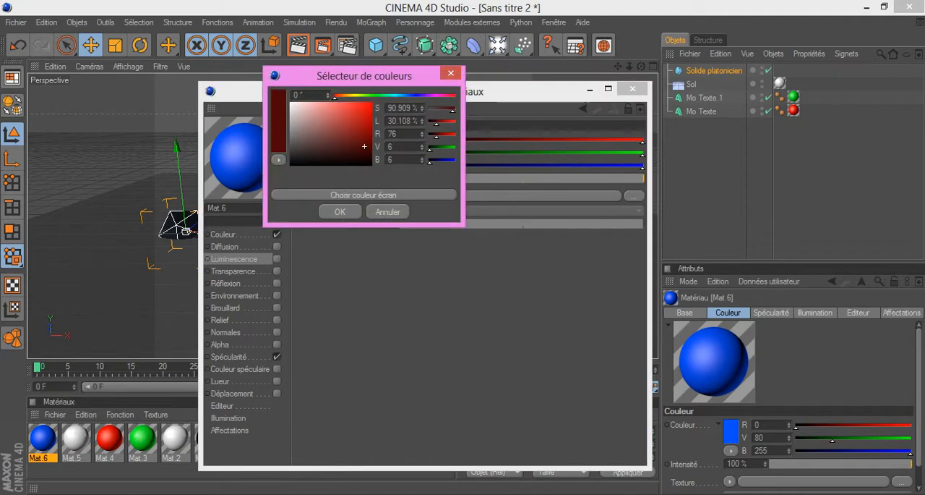
{"action": "left_click", "coordinate": [407, 95]}
{"action": "left_click_drag", "start_coordinate": [364, 146], "coordinate": [371, 103]}
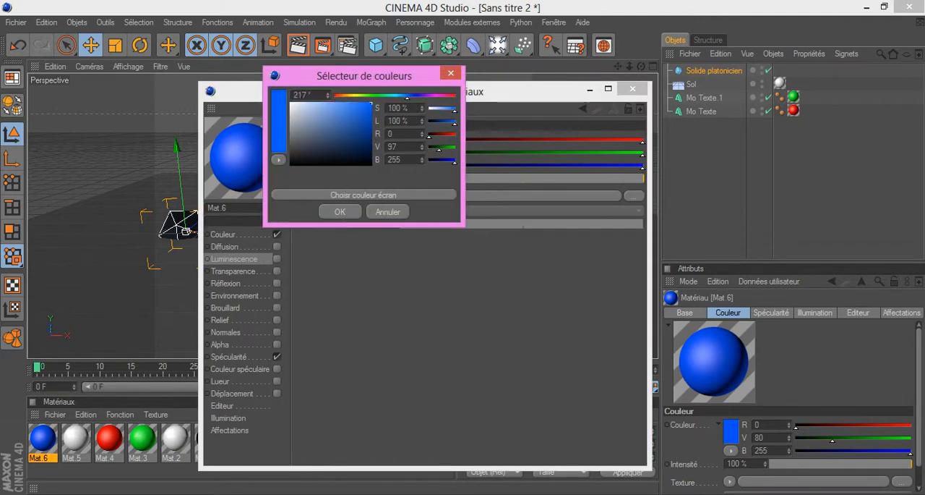
{"action": "left_click", "coordinate": [340, 211]}
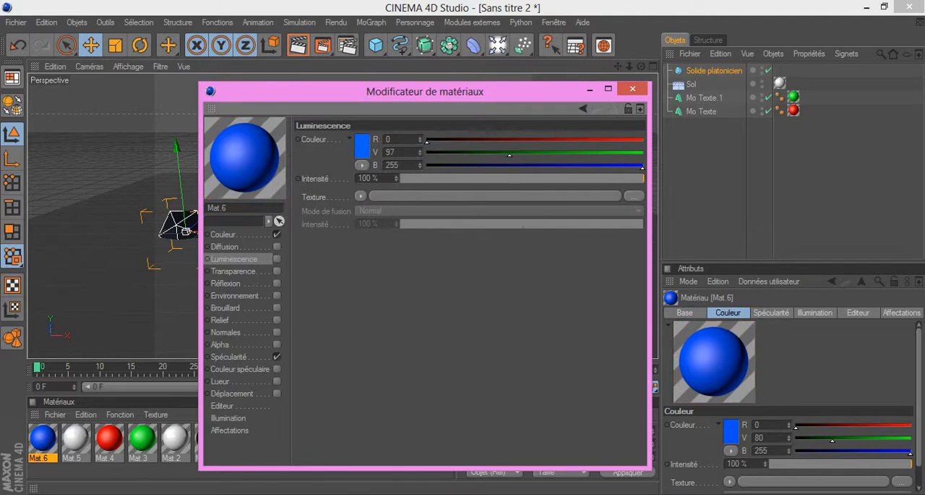
Step: Set the blue material's reflection colour to R 0, V 46, B 255
{"action": "left_click", "coordinate": [226, 284]}
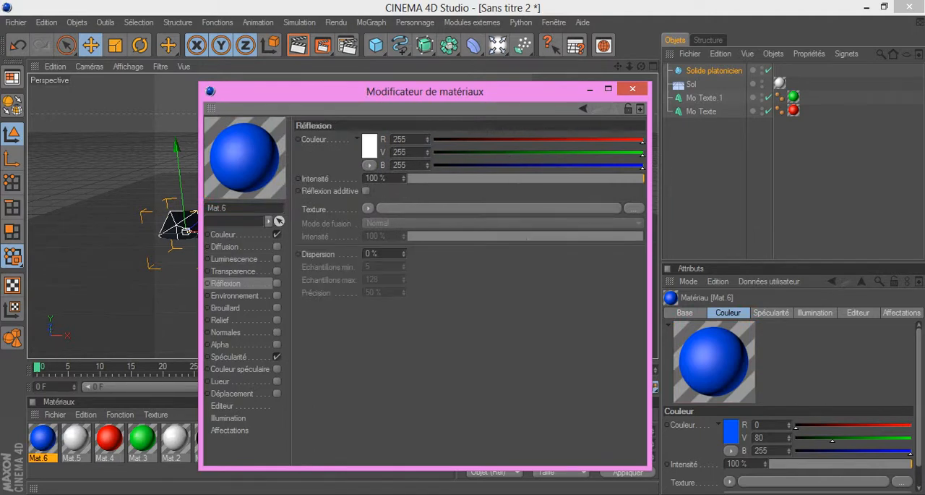
{"action": "left_click", "coordinate": [370, 145]}
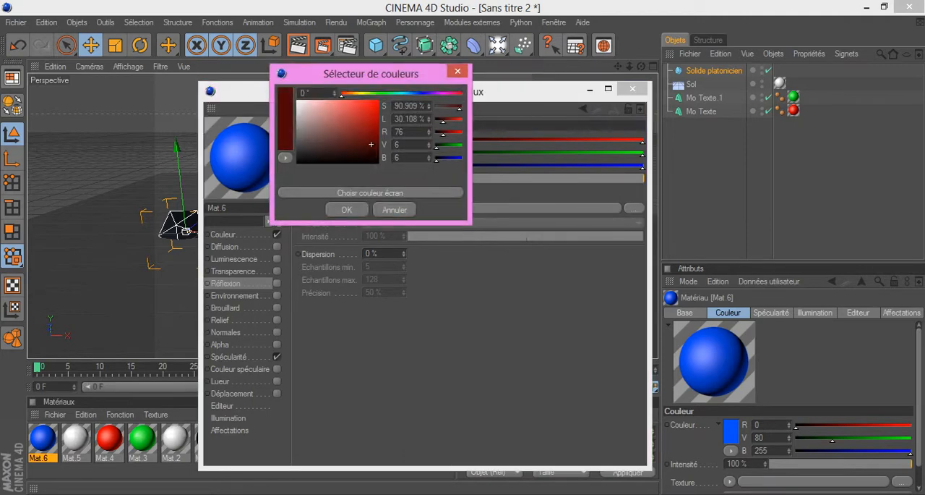
{"action": "left_click", "coordinate": [418, 94]}
{"action": "left_click_drag", "start_coordinate": [377, 106], "coordinate": [379, 99]}
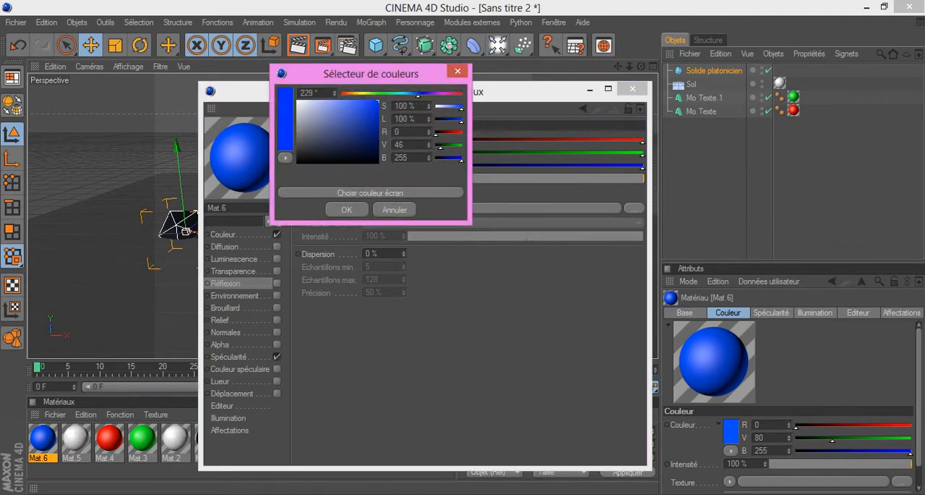
{"action": "left_click", "coordinate": [347, 210]}
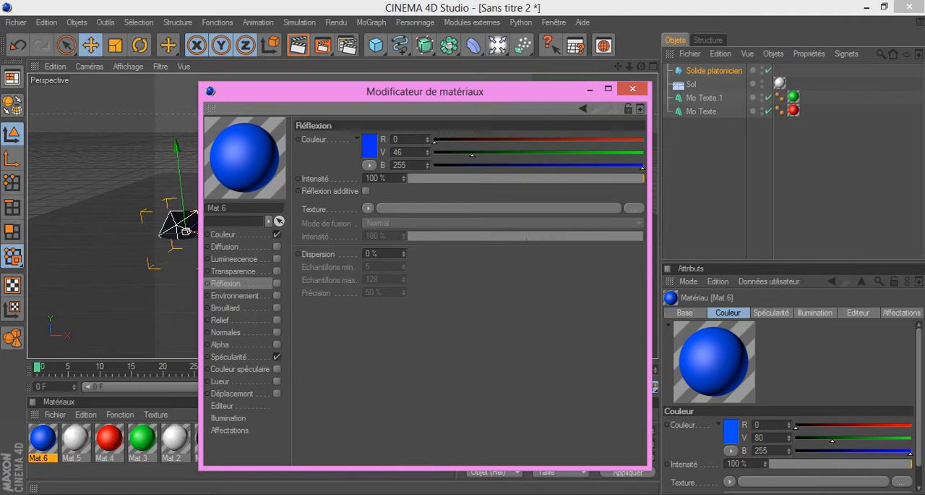
Step: Enable luminescence on the blue material and apply the material to the Platonic solid beside the T
{"action": "left_click", "coordinate": [277, 259]}
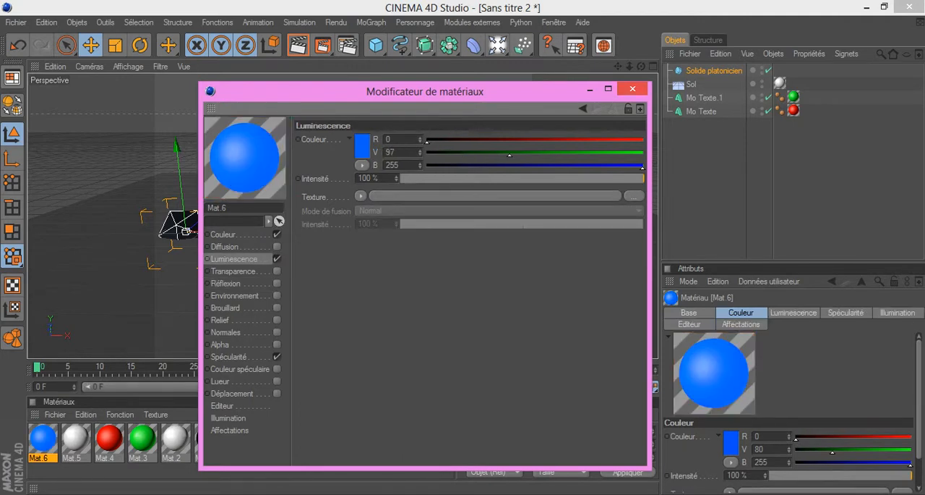
{"action": "left_click", "coordinate": [632, 88]}
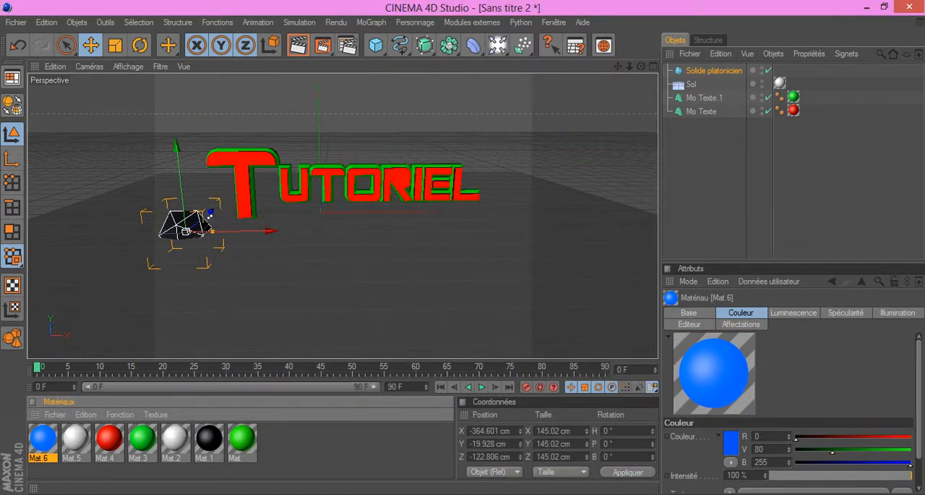
{"action": "left_click_drag", "start_coordinate": [43, 438], "coordinate": [184, 225]}
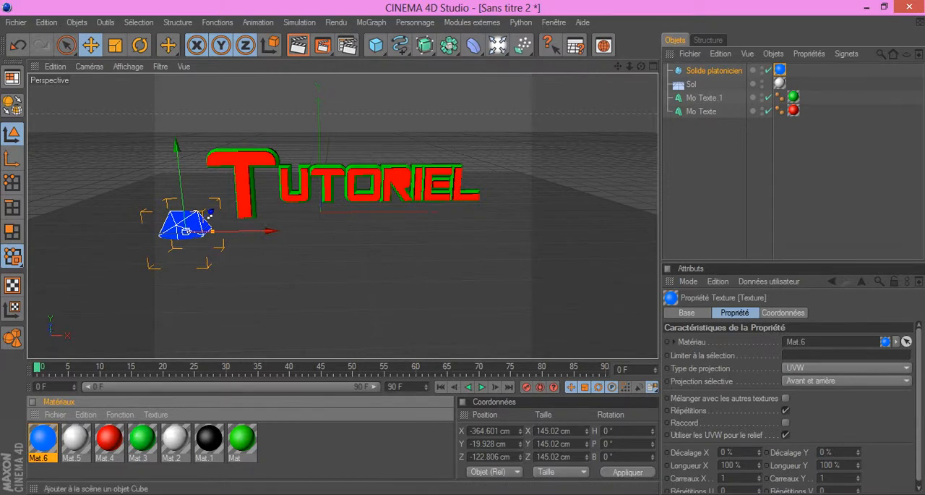
Step: Add a second Platonic solid and move it behind the L of the text, near X 642, Y 0, Z 502 cm
{"action": "left_click", "coordinate": [376, 45]}
{"action": "left_click", "coordinate": [618, 107]}
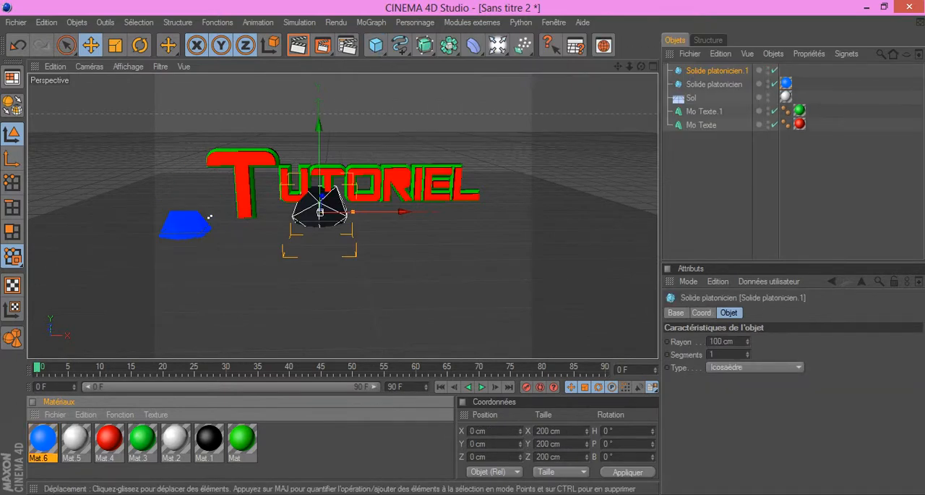
{"action": "left_click_drag", "start_coordinate": [403, 211], "coordinate": [608, 211]}
{"action": "left_click_drag", "start_coordinate": [492, 194], "coordinate": [470, 182]}
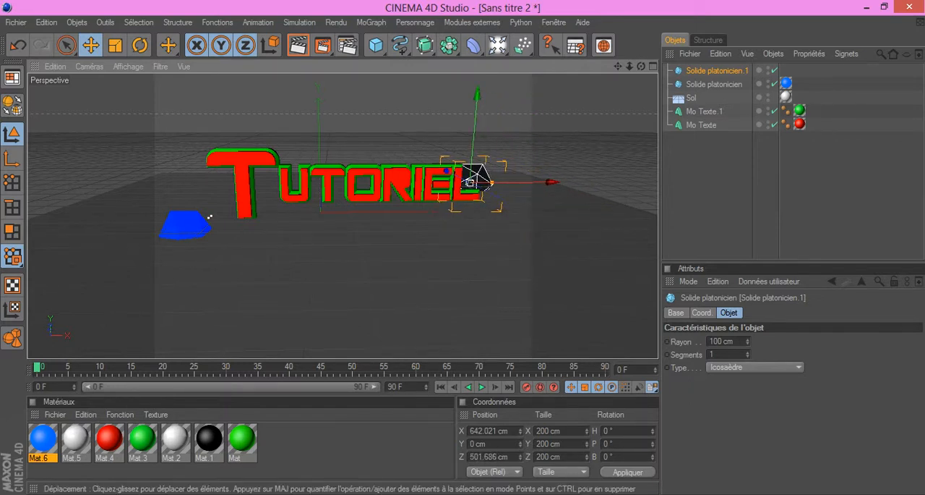
Step: Create a new material and set its base colour to yellow (R 255, V 229, B 0)
{"action": "left_click", "coordinate": [55, 414]}
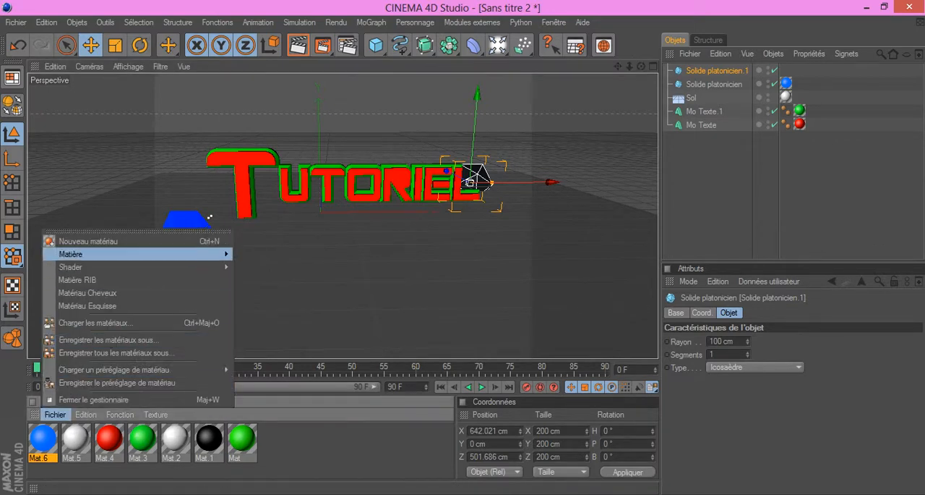
{"action": "left_click", "coordinate": [88, 242]}
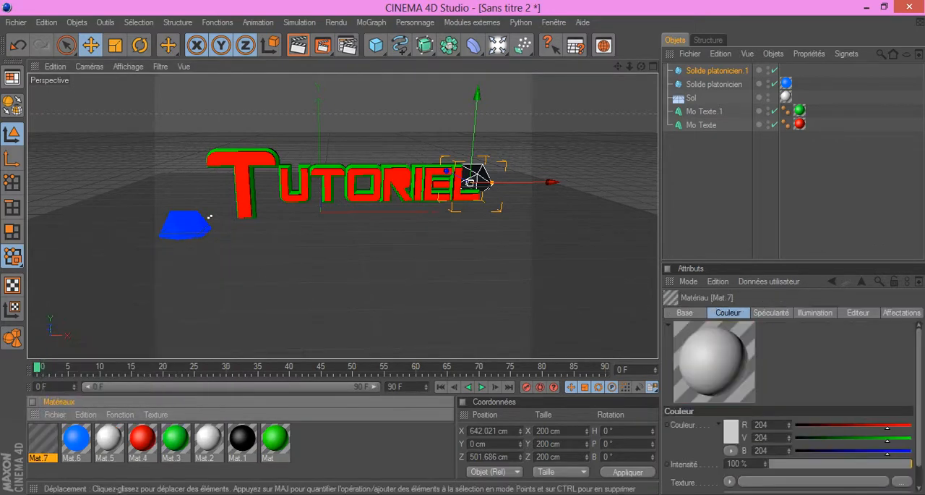
{"action": "double_click", "coordinate": [42, 437]}
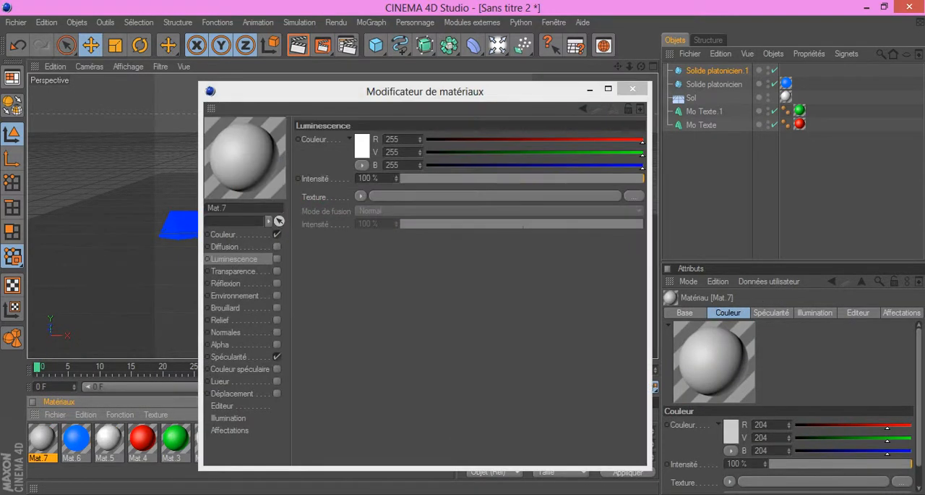
{"action": "double_click", "coordinate": [367, 136]}
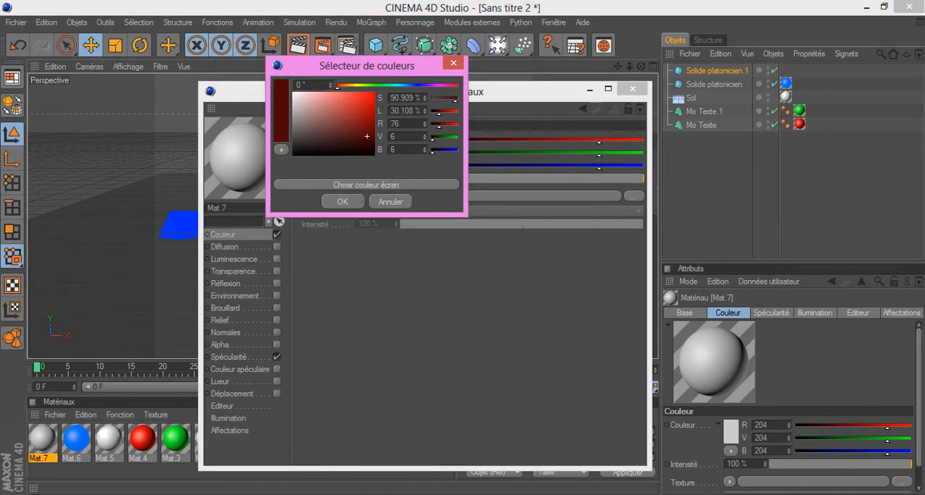
{"action": "left_click", "coordinate": [355, 85]}
{"action": "left_click", "coordinate": [374, 93]}
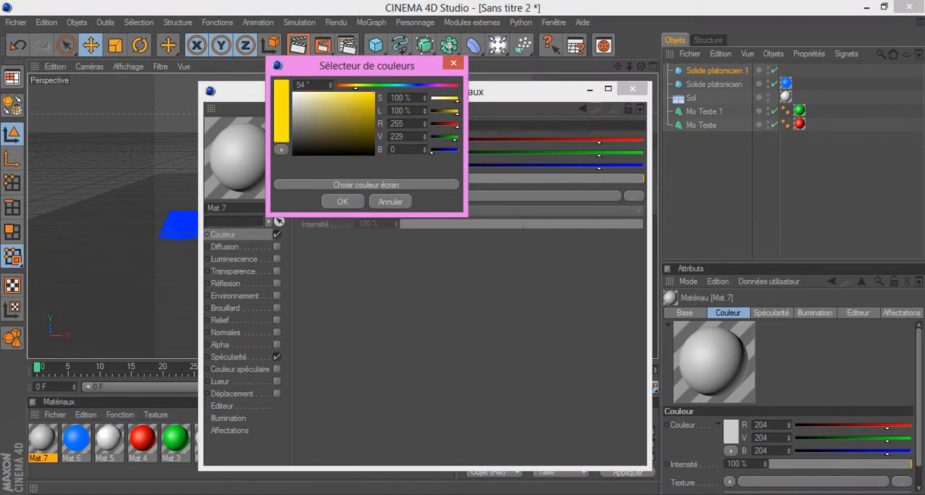
{"action": "left_click", "coordinate": [343, 201]}
Step: Set the yellow material's luminescence colour to R 246, V 255, B 0
{"action": "left_click", "coordinate": [234, 259]}
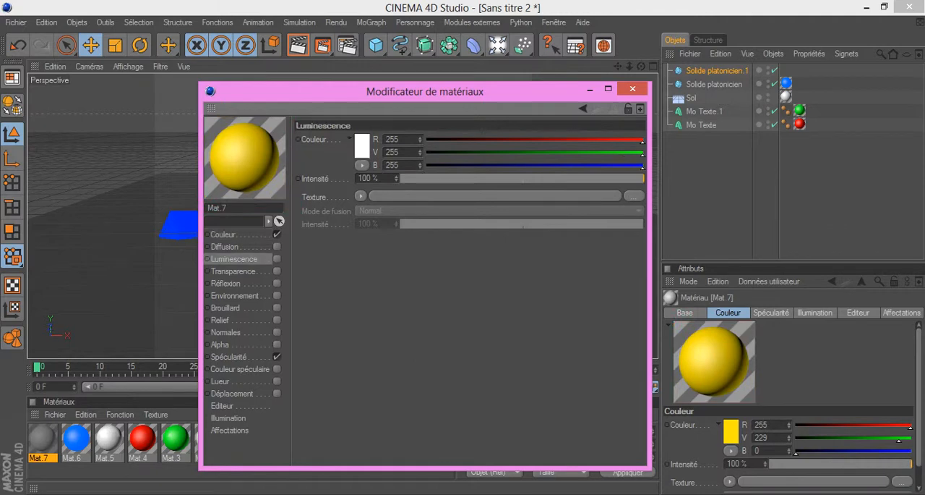
{"action": "double_click", "coordinate": [361, 145]}
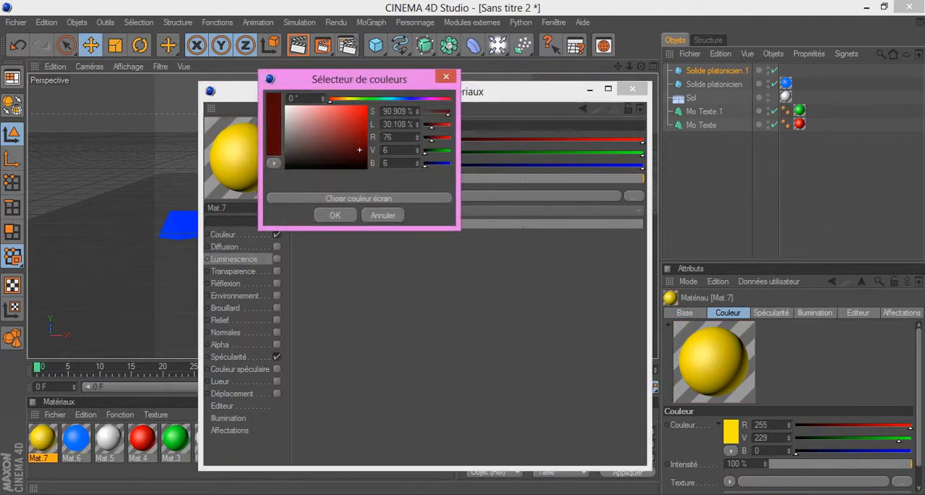
{"action": "left_click", "coordinate": [351, 99]}
{"action": "left_click", "coordinate": [368, 106]}
{"action": "left_click", "coordinate": [335, 215]}
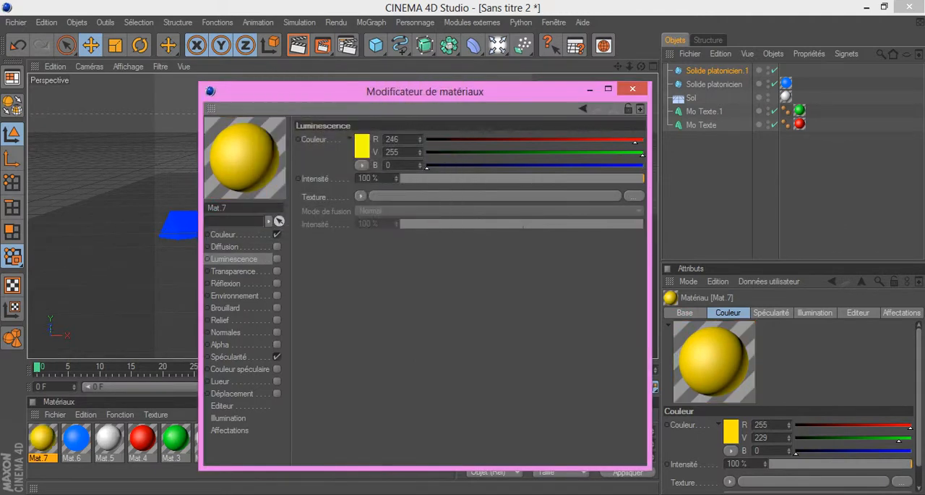
Step: Enable luminescence on the yellow material and apply the material to the Platonic solid behind the L
{"action": "left_click", "coordinate": [277, 258]}
{"action": "left_click", "coordinate": [184, 217]}
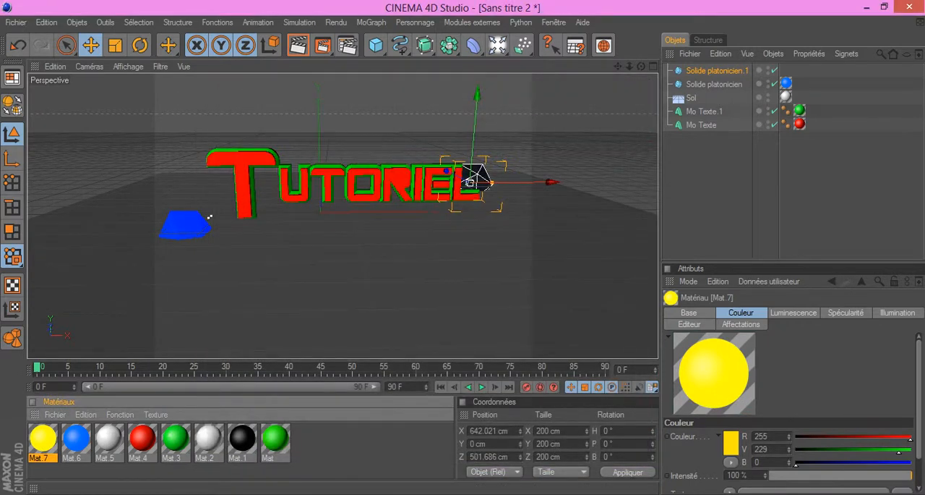
{"action": "left_click_drag", "start_coordinate": [43, 438], "coordinate": [476, 178]}
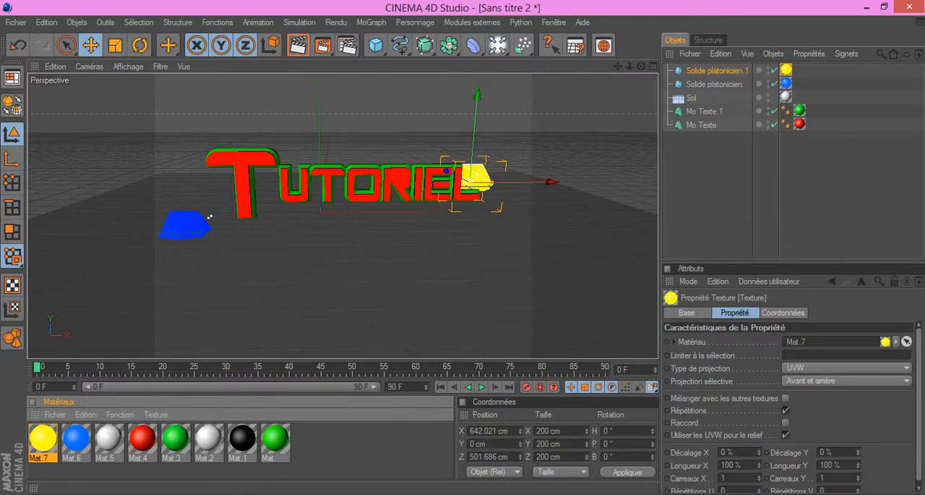
Step: Add a third Platonic solid, enlarge it to a radius of about 164 cm and place it near X 473, Y -58, Z -358 cm
{"action": "left_click", "coordinate": [375, 45]}
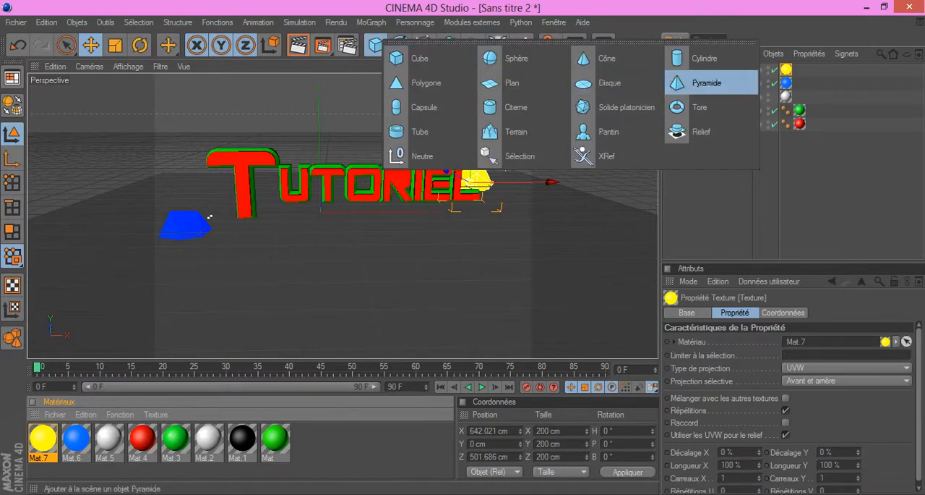
{"action": "left_click", "coordinate": [618, 107]}
{"action": "left_click_drag", "start_coordinate": [320, 211], "coordinate": [477, 234]}
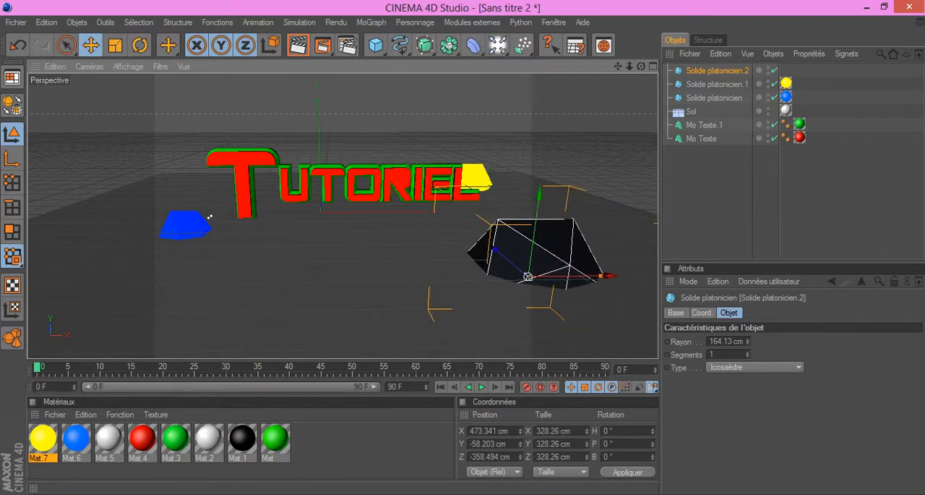
Step: Create a new material and enable its luminescence with a green colour of R 0, V 255, B 21
{"action": "left_click", "coordinate": [55, 415]}
{"action": "double_click", "coordinate": [91, 241]}
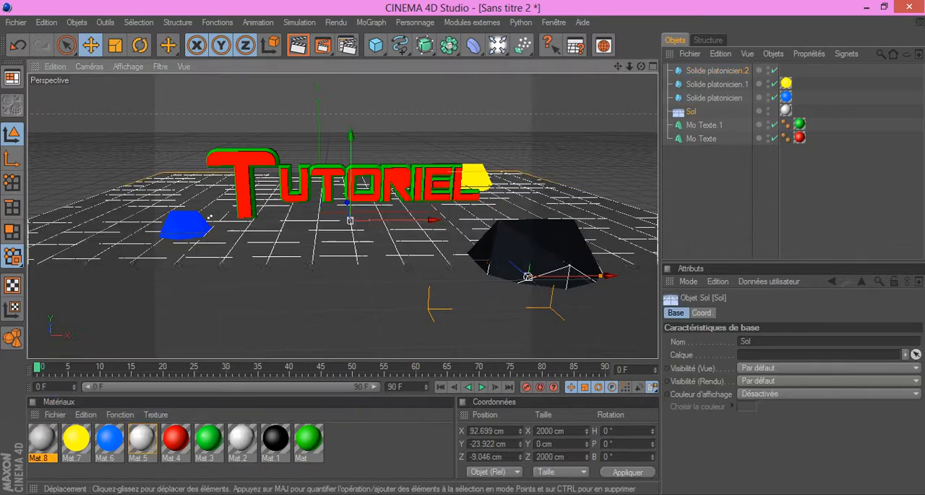
{"action": "double_click", "coordinate": [42, 438]}
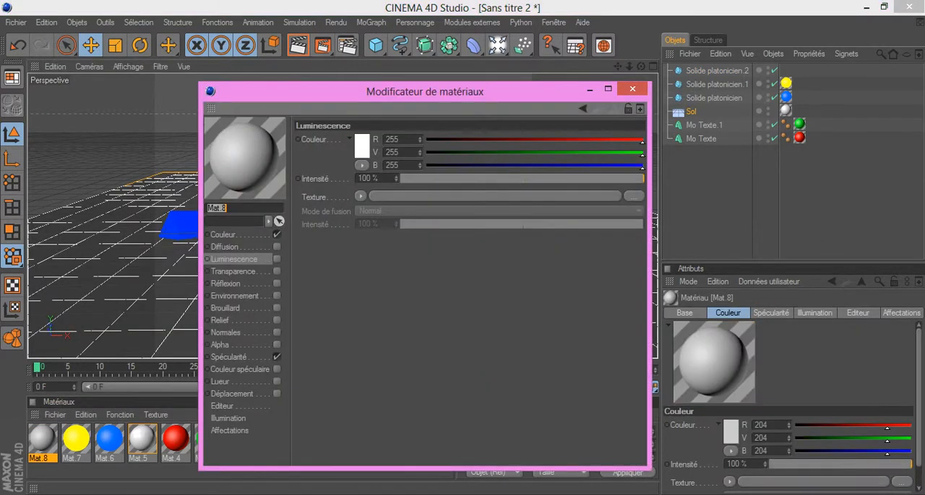
{"action": "left_click", "coordinate": [361, 146]}
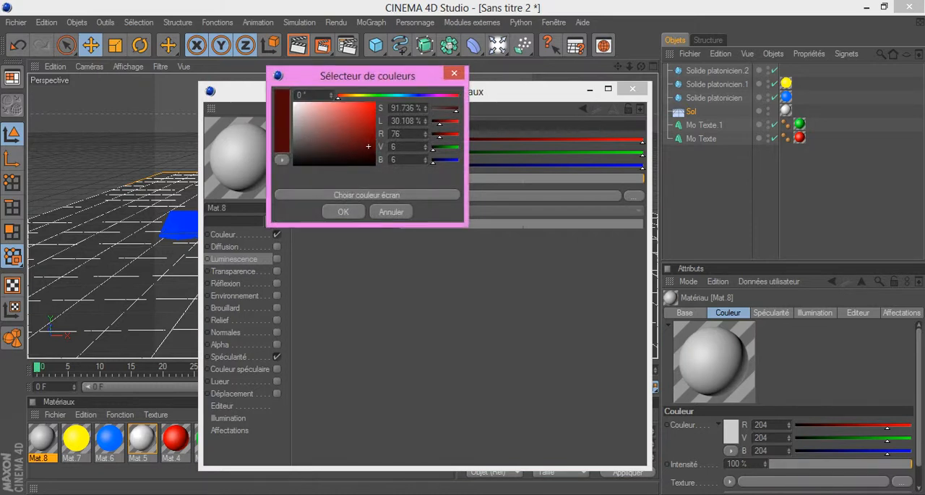
{"action": "left_click", "coordinate": [380, 95]}
{"action": "left_click_drag", "start_coordinate": [371, 123], "coordinate": [375, 102]}
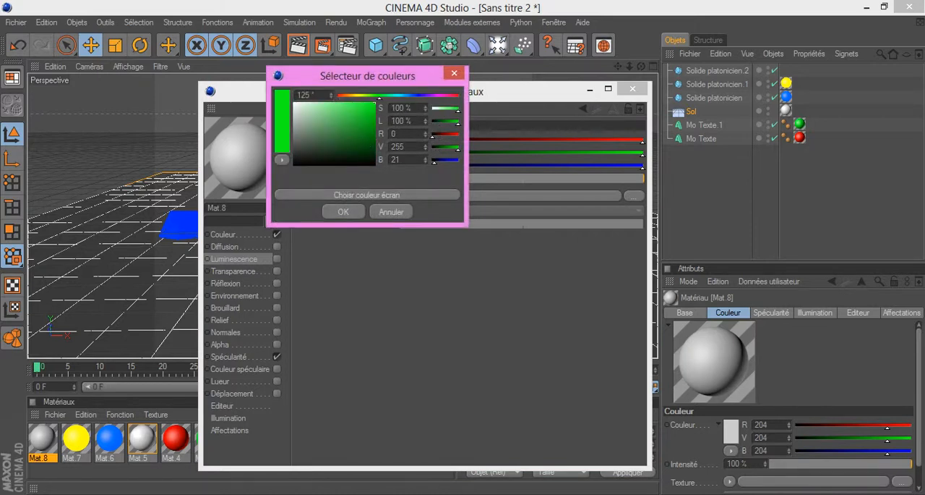
{"action": "left_click", "coordinate": [343, 212]}
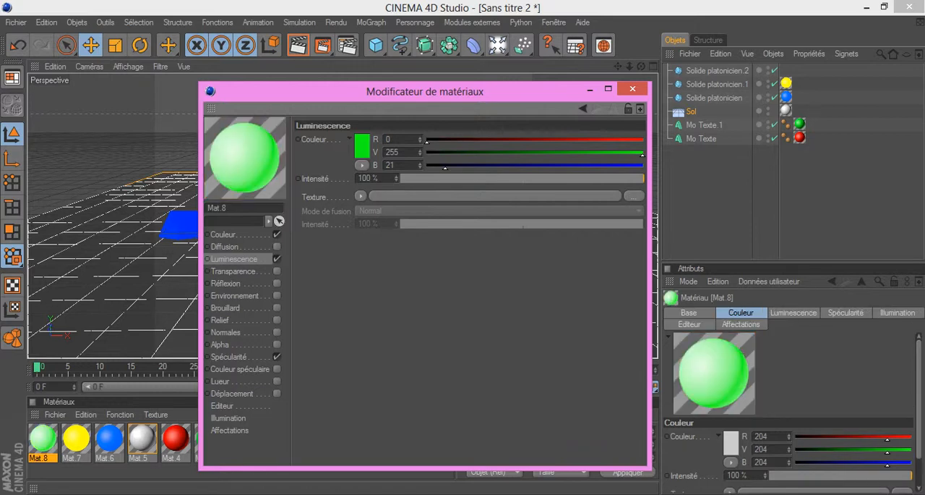
Step: Set the new green material's base colour to R 38, V 255, B 0
{"action": "left_click", "coordinate": [224, 234]}
{"action": "double_click", "coordinate": [368, 148]}
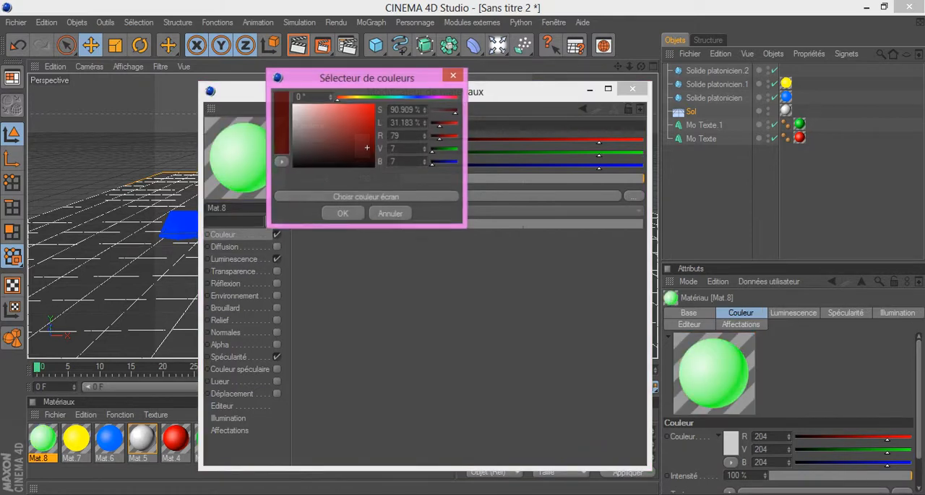
{"action": "left_click", "coordinate": [375, 98]}
{"action": "left_click", "coordinate": [375, 105]}
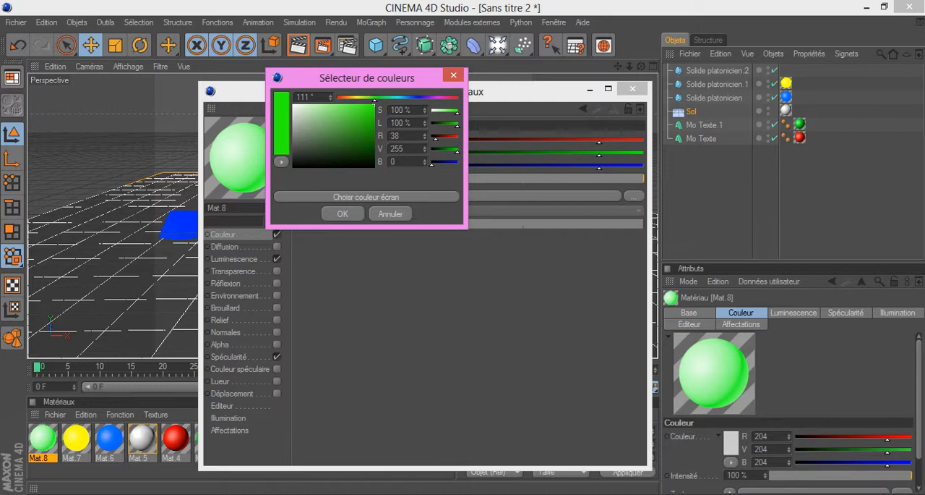
{"action": "left_click", "coordinate": [343, 213]}
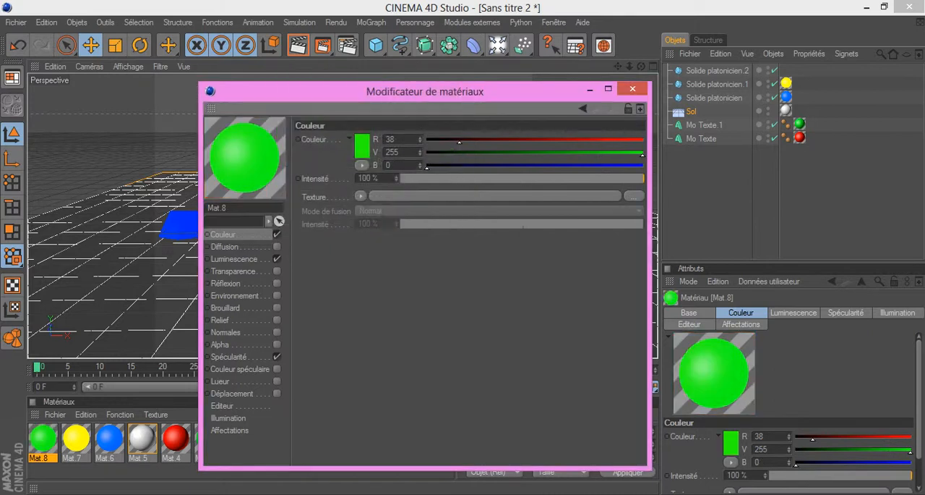
Step: Apply the bright green material to the large front Platonic solid and preview the scene by rendering the active view
{"action": "left_click", "coordinate": [633, 89]}
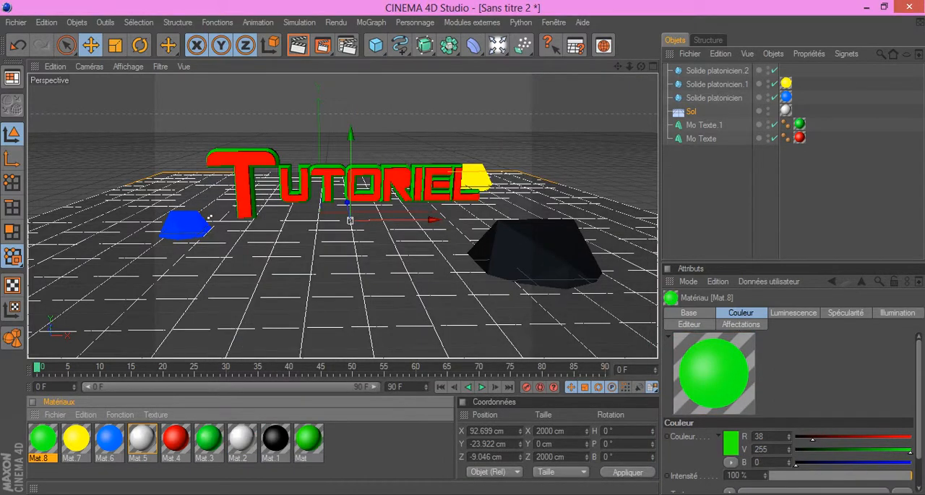
{"action": "left_click_drag", "start_coordinate": [43, 438], "coordinate": [535, 253]}
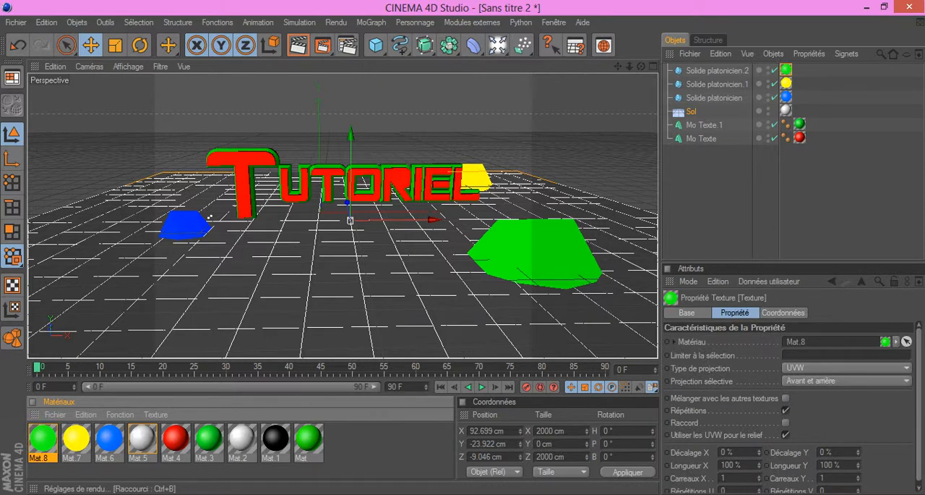
{"action": "key", "text": "ctrl+r"}
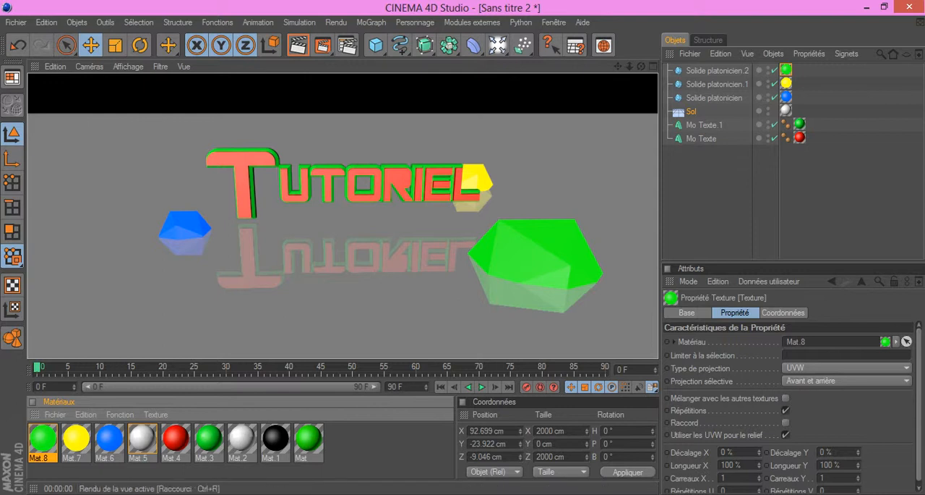
{"action": "left_click", "coordinate": [209, 216]}
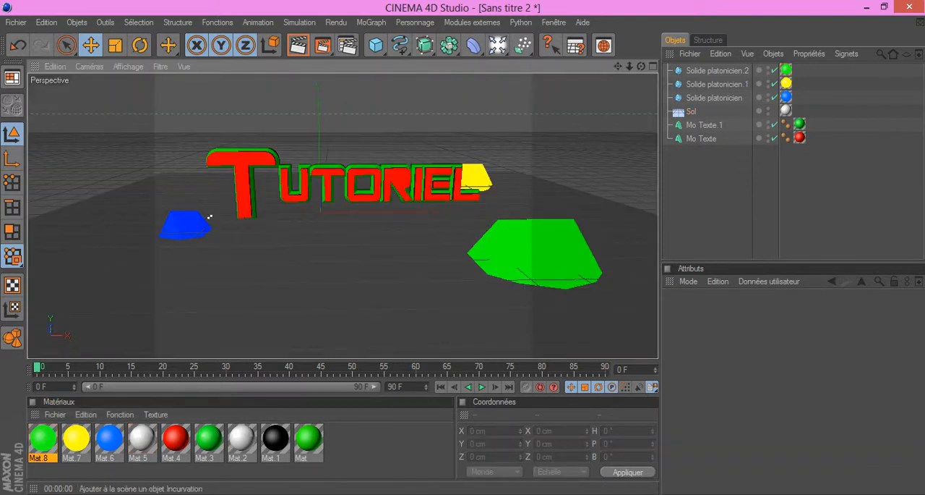
Step: Add an omni light and move it above the blue solid, near X -406, Y 77, Z -58 cm
{"action": "left_click_drag", "start_coordinate": [497, 46], "coordinate": [533, 58]}
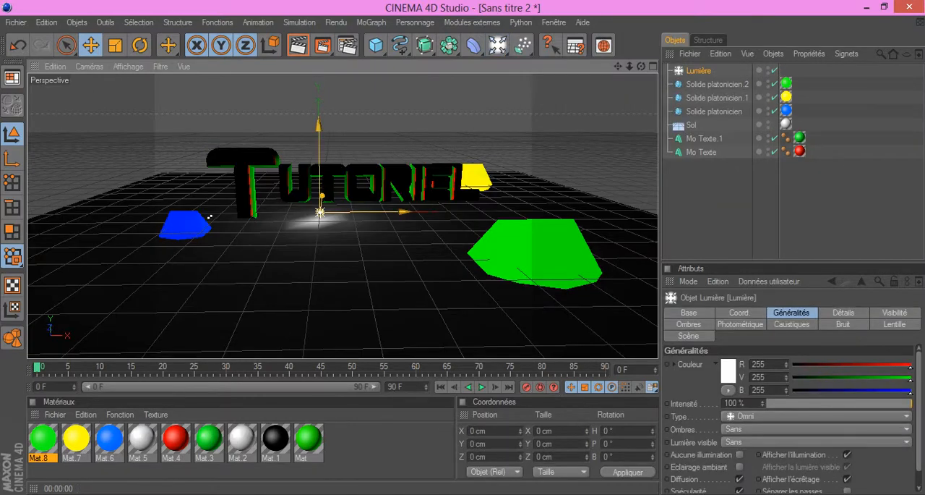
{"action": "left_click_drag", "start_coordinate": [318, 127], "coordinate": [318, 11]}
{"action": "left_click_drag", "start_coordinate": [319, 97], "coordinate": [175, 191]}
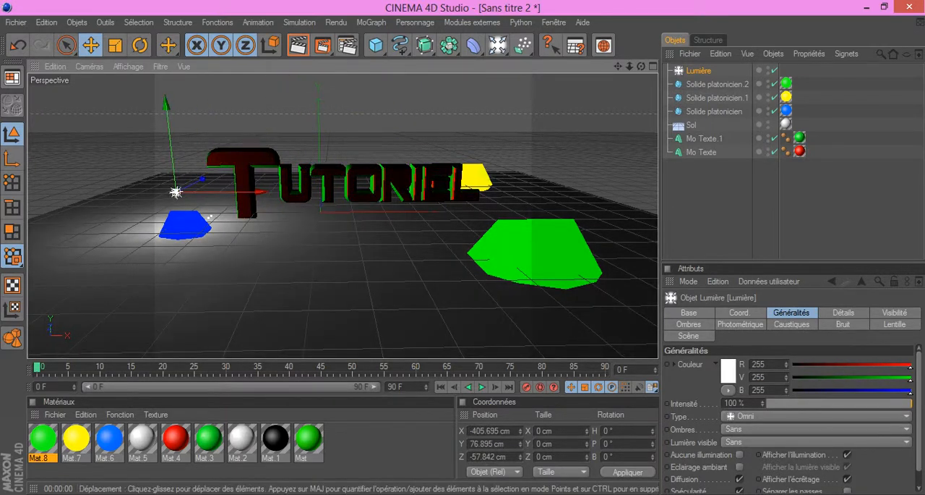
Step: Reposition the first omni light just above the blue solid, near X -389, Y 25, Z -81 cm
{"action": "mouse_move", "coordinate": [210, 217]}
{"action": "left_mouse_down"}
{"action": "mouse_move", "coordinate": [217, 251]}
{"action": "mouse_move", "coordinate": [209, 217]}
{"action": "left_mouse_up"}
{"action": "left_click_drag", "start_coordinate": [165, 138], "coordinate": [164, 129]}
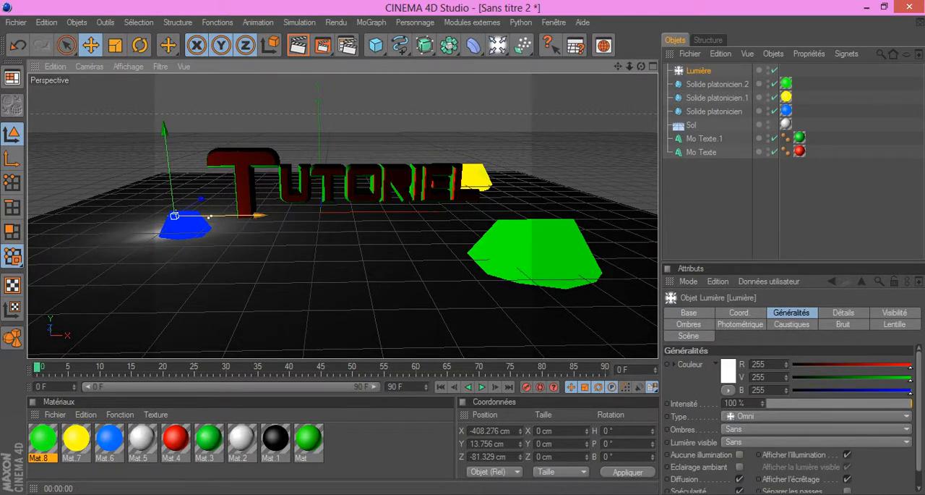
{"action": "left_click_drag", "start_coordinate": [260, 216], "coordinate": [273, 216]}
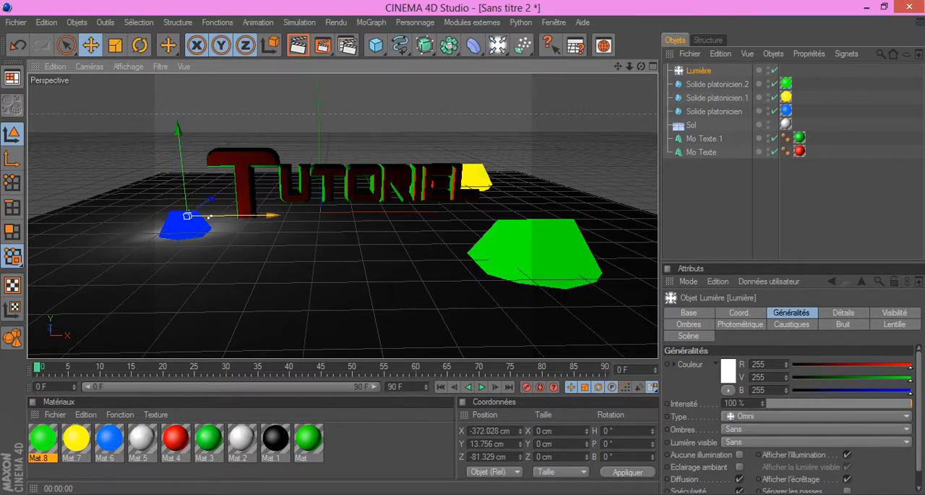
{"action": "left_click_drag", "start_coordinate": [178, 128], "coordinate": [177, 125]}
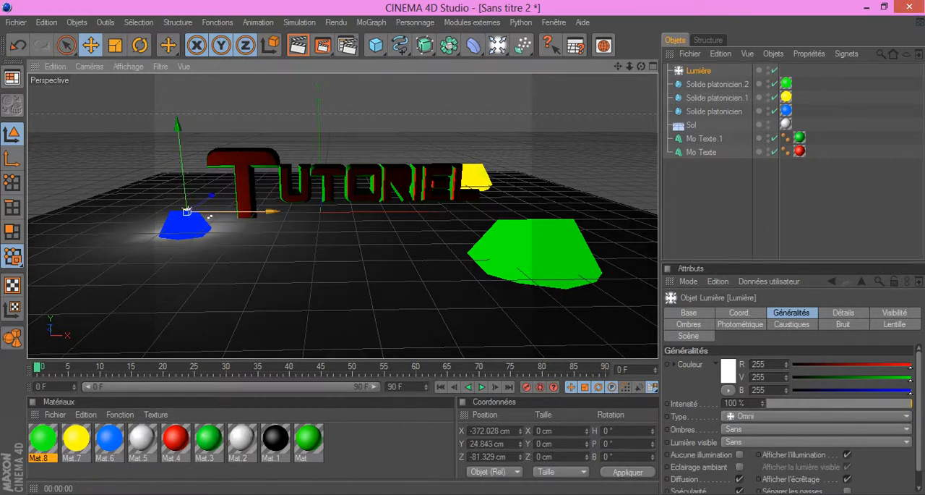
{"action": "left_click_drag", "start_coordinate": [209, 217], "coordinate": [204, 216]}
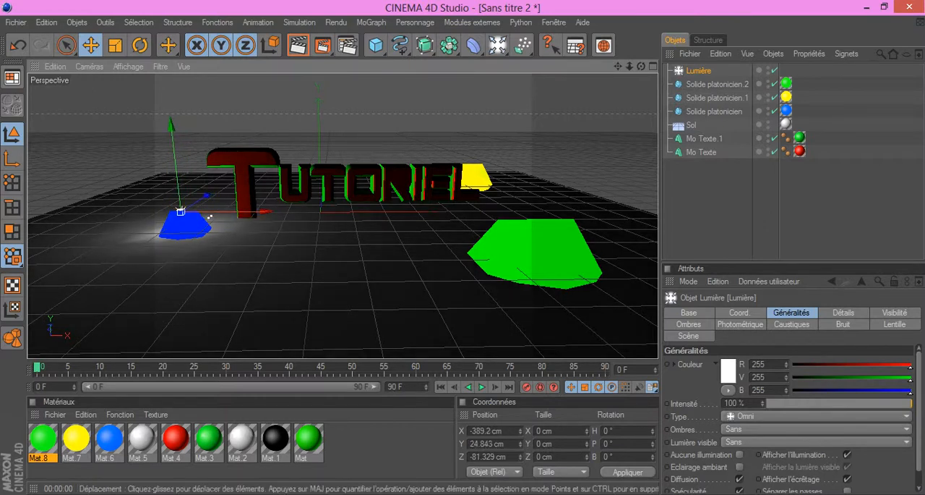
{"action": "right_click", "coordinate": [209, 217]}
{"action": "key", "text": "Escape"}
Step: Add a second omni light and move it to the large green solid, near X 565, Y 0, Z -202 cm
{"action": "left_click", "coordinate": [497, 45]}
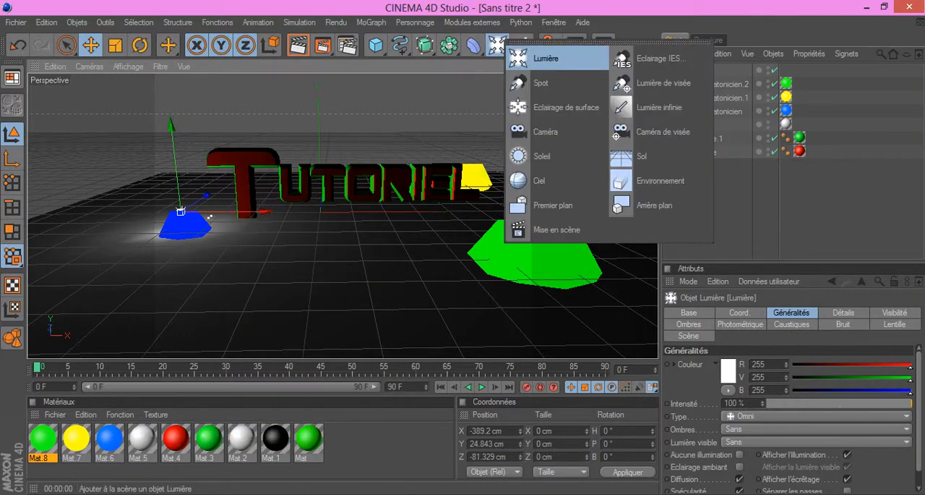
{"action": "left_click", "coordinate": [535, 58]}
{"action": "left_click_drag", "start_coordinate": [394, 211], "coordinate": [584, 211]}
{"action": "left_click_drag", "start_coordinate": [471, 194], "coordinate": [509, 221]}
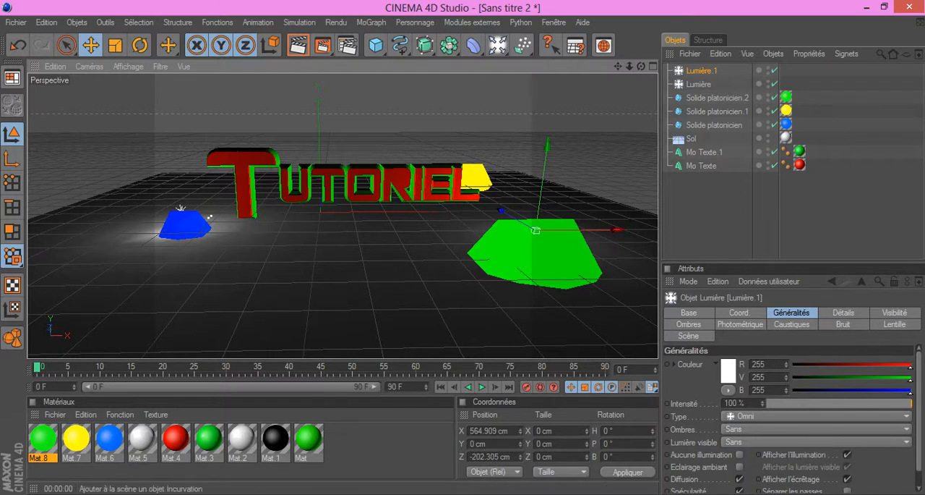
Step: Add a third omni light and move it to the yellow solid behind the text, near X 765, Y 0, Z 876 cm
{"action": "left_click_drag", "start_coordinate": [499, 46], "coordinate": [543, 59]}
{"action": "left_click_drag", "start_coordinate": [401, 212], "coordinate": [587, 211]}
{"action": "left_click_drag", "start_coordinate": [476, 195], "coordinate": [418, 162]}
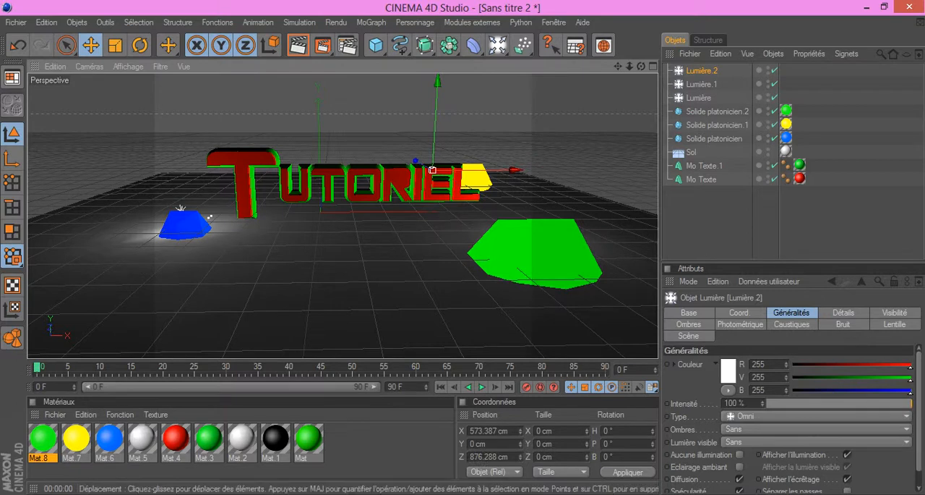
{"action": "left_click_drag", "start_coordinate": [516, 170], "coordinate": [551, 170]}
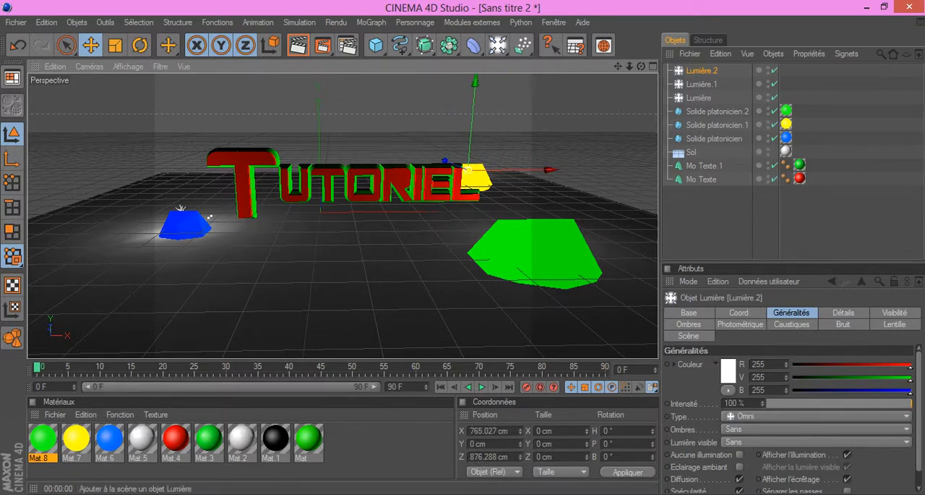
Step: Add a spot light with a widened cone and place it above and in front of the text, near Y 335, Z -1230 cm
{"action": "left_click", "coordinate": [498, 45]}
{"action": "left_click", "coordinate": [542, 82]}
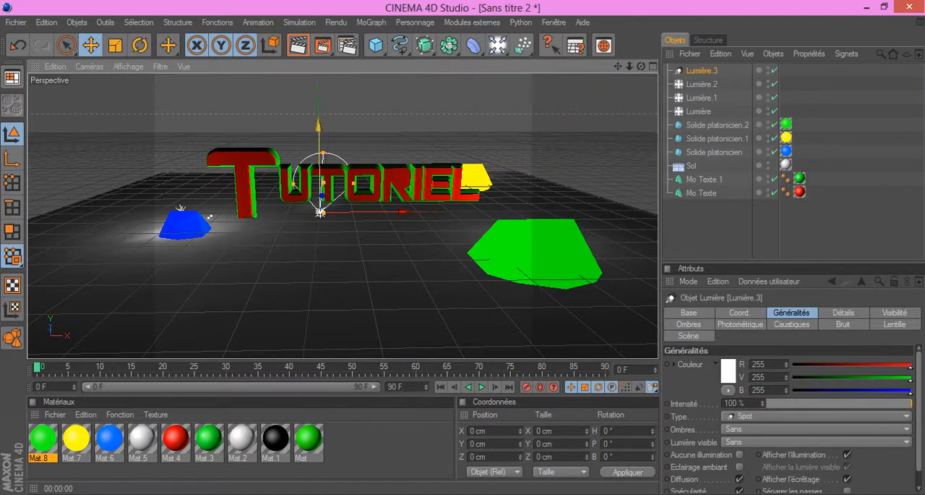
{"action": "left_click_drag", "start_coordinate": [319, 181], "coordinate": [319, 66]}
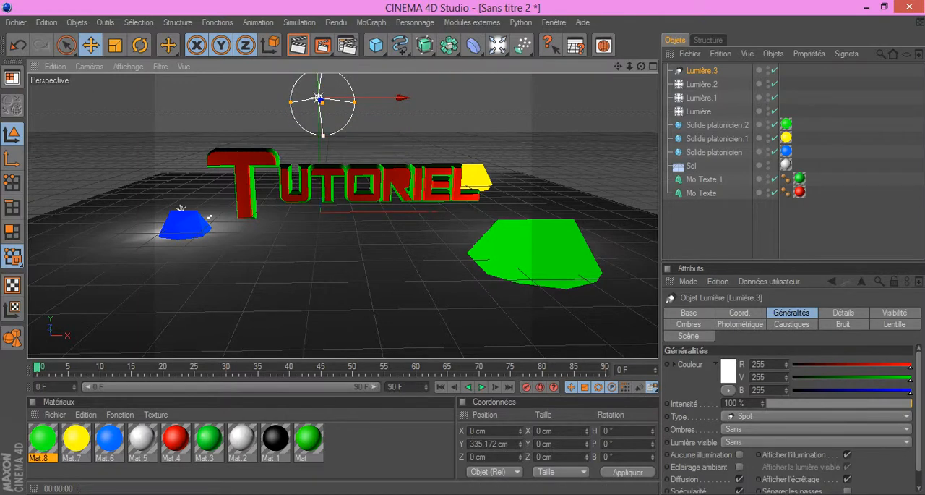
{"action": "left_click_drag", "start_coordinate": [323, 136], "coordinate": [324, 166]}
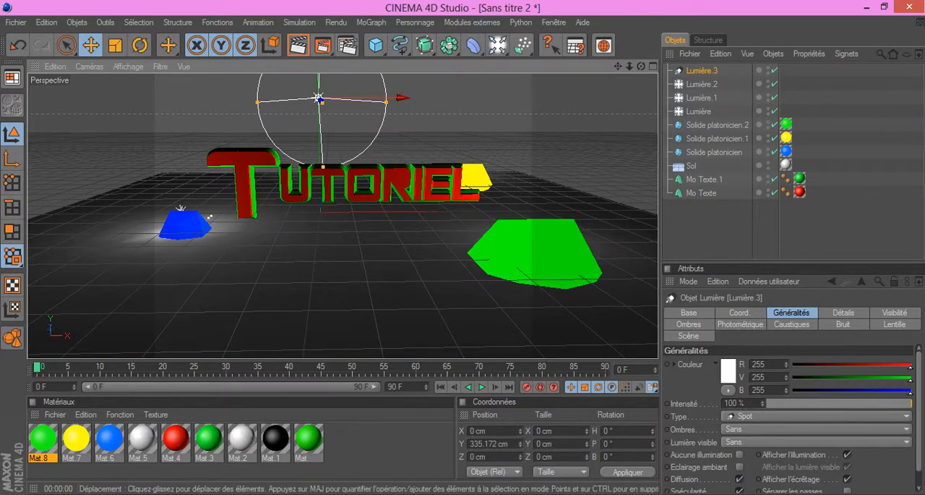
{"action": "left_click_drag", "start_coordinate": [387, 102], "coordinate": [383, 102]}
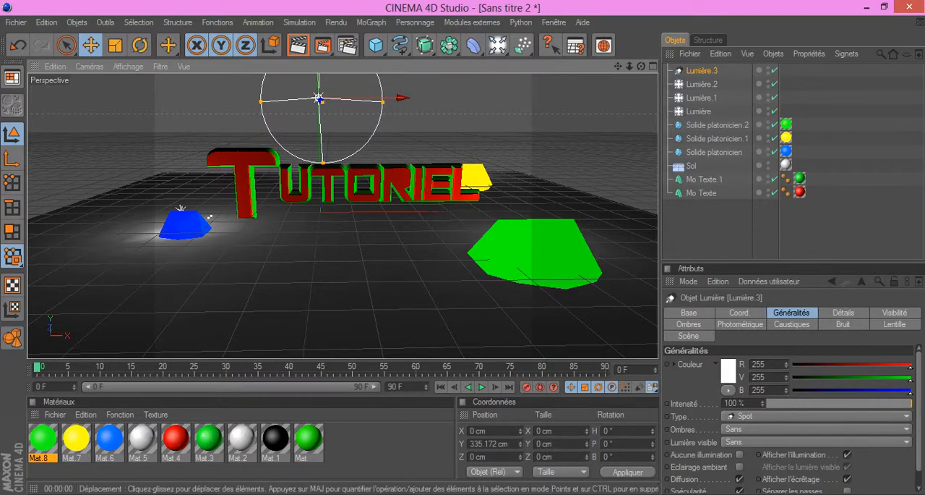
{"action": "left_click_drag", "start_coordinate": [641, 66], "coordinate": [749, 82]}
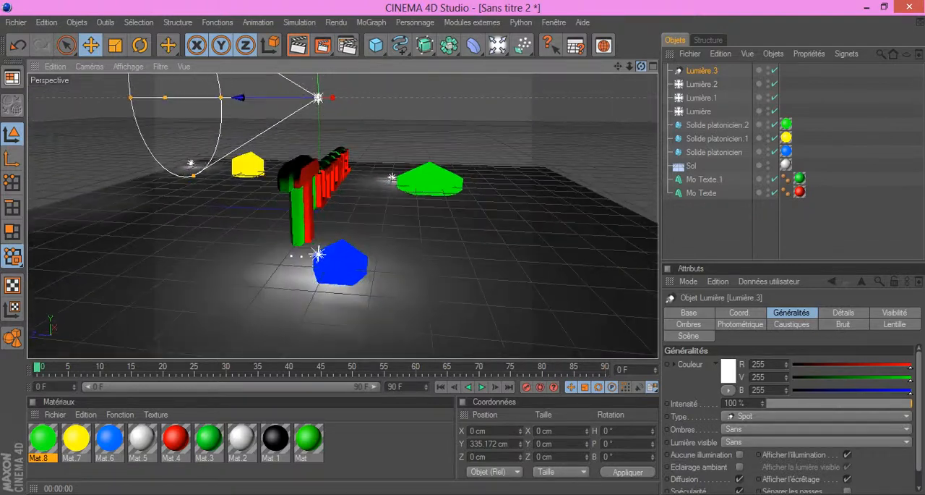
{"action": "left_click_drag", "start_coordinate": [240, 97], "coordinate": [672, 97]}
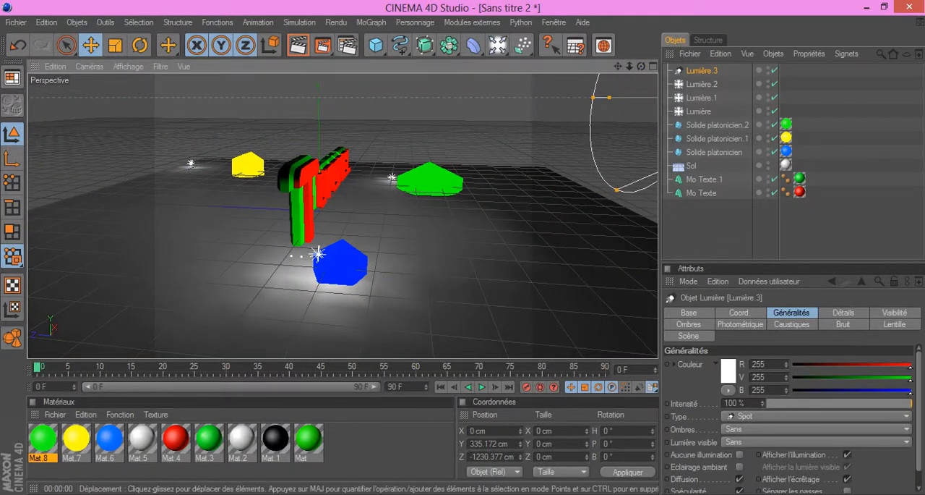
Step: Preview the lit text and solids from the front by rendering the active view and rendering to the picture viewer
{"action": "left_click_drag", "start_coordinate": [642, 66], "coordinate": [274, 180]}
{"action": "scroll", "coordinate": [273, 180], "scroll_direction": "up", "scroll_amount": 5}
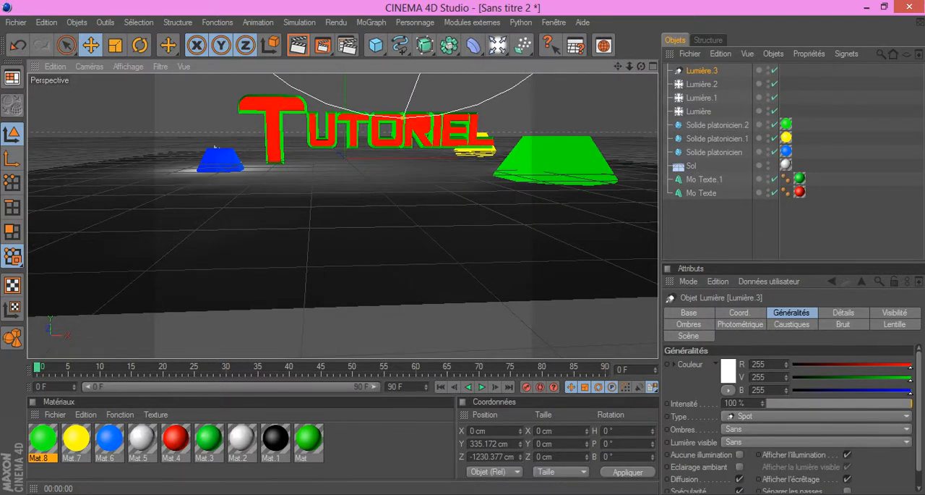
{"action": "left_click_drag", "start_coordinate": [618, 66], "coordinate": [616, 124]}
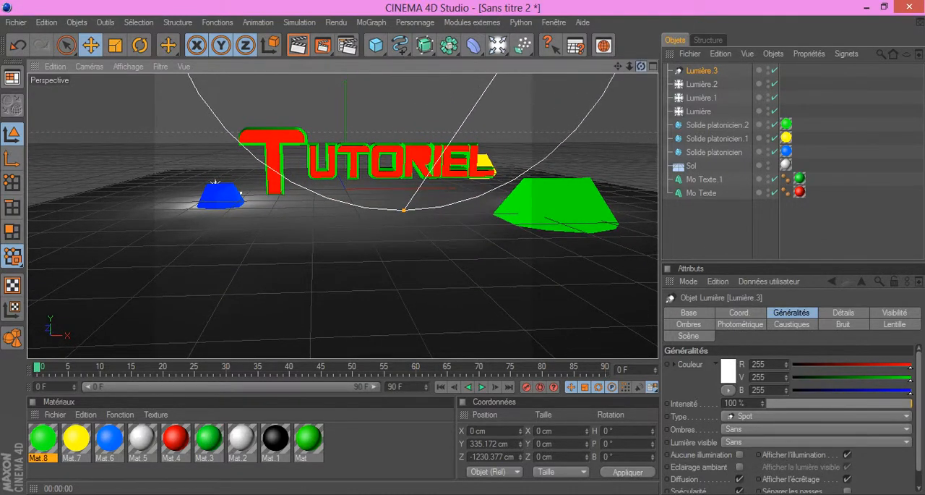
{"action": "left_click_drag", "start_coordinate": [642, 66], "coordinate": [561, 66]}
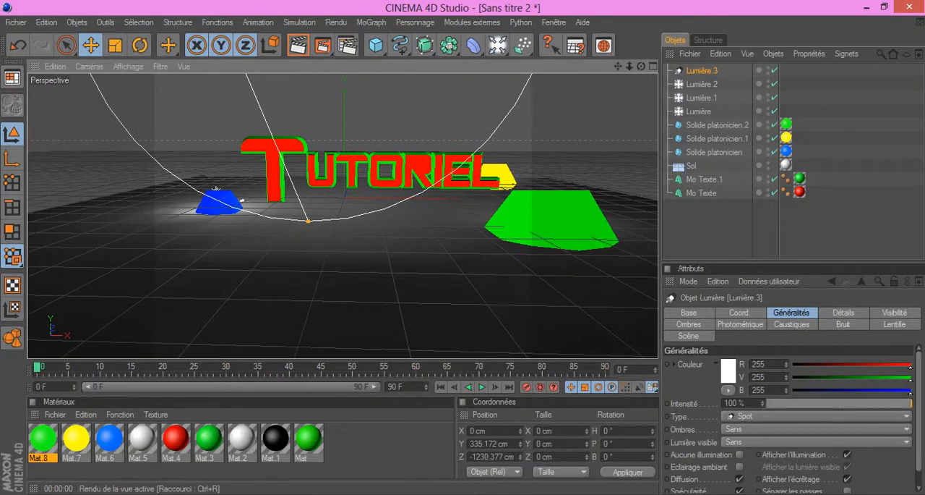
{"action": "key", "text": "ctrl+r"}
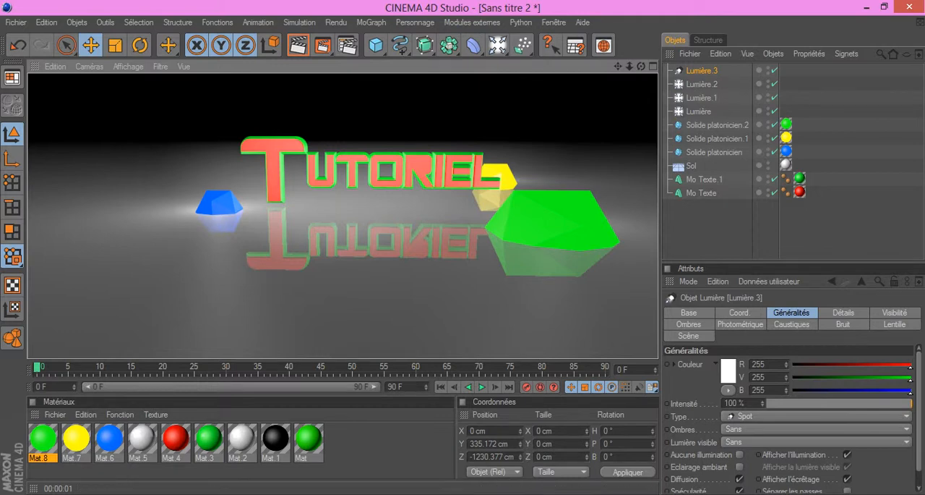
{"action": "left_click", "coordinate": [299, 46]}
{"action": "left_click", "coordinate": [322, 46]}
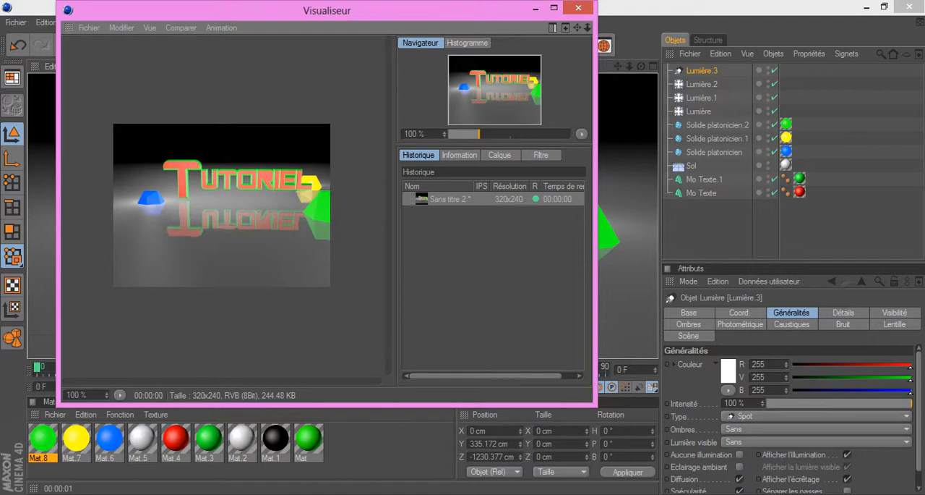
{"action": "left_click", "coordinate": [577, 8]}
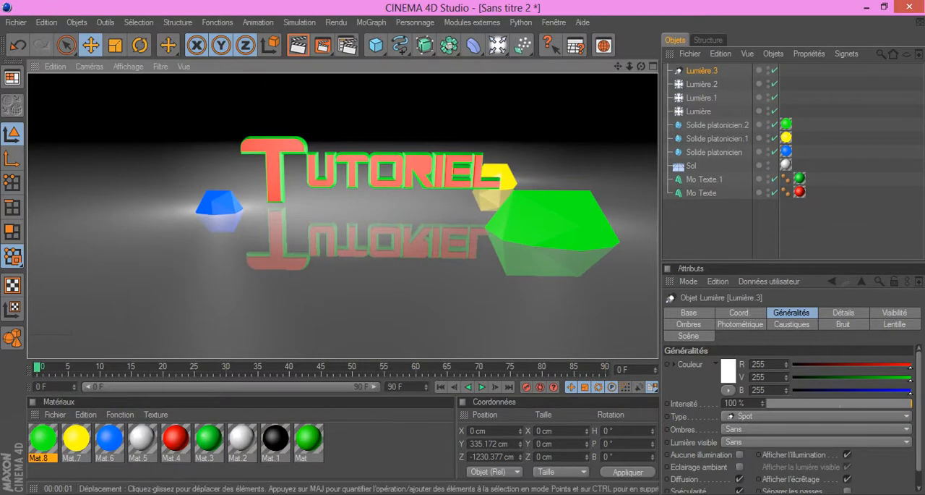
Step: Set the render output size to 2500 pixels wide and 1440 pixels high
{"action": "left_click", "coordinate": [347, 46]}
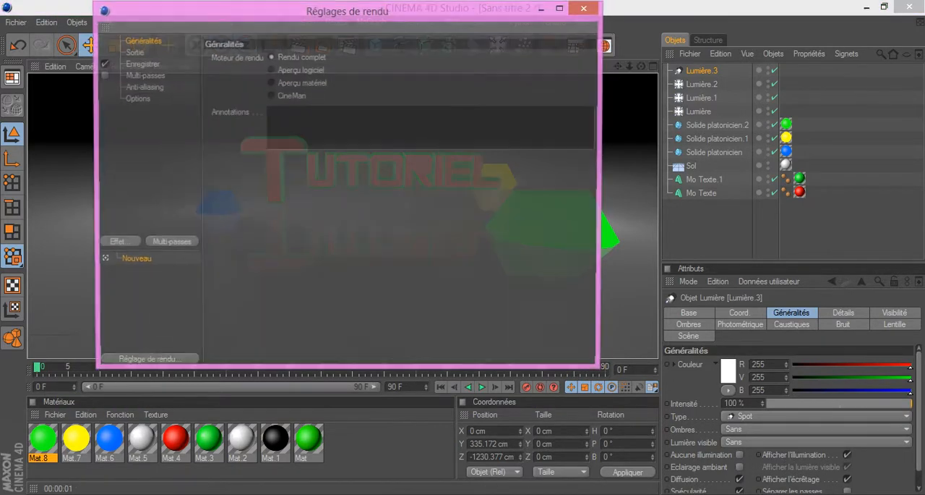
{"action": "left_click", "coordinate": [133, 52]}
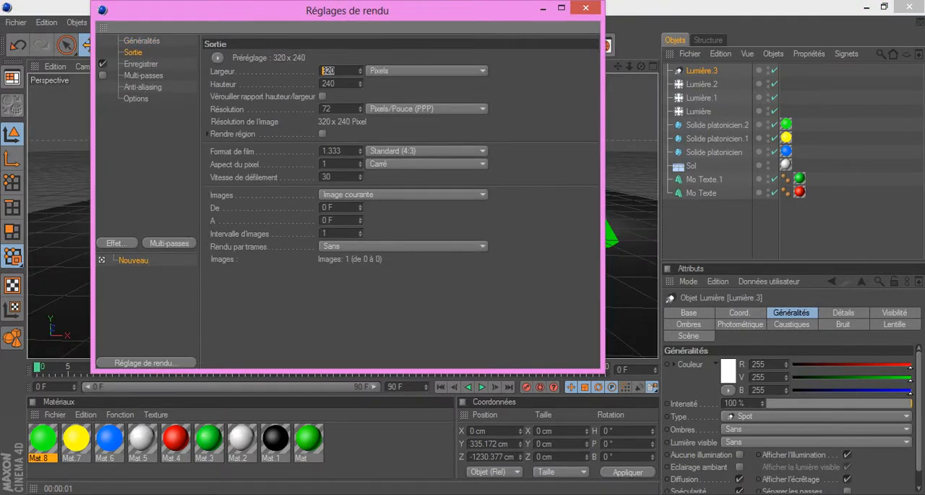
{"action": "type", "text": "341"}
{"action": "key", "text": "Return"}
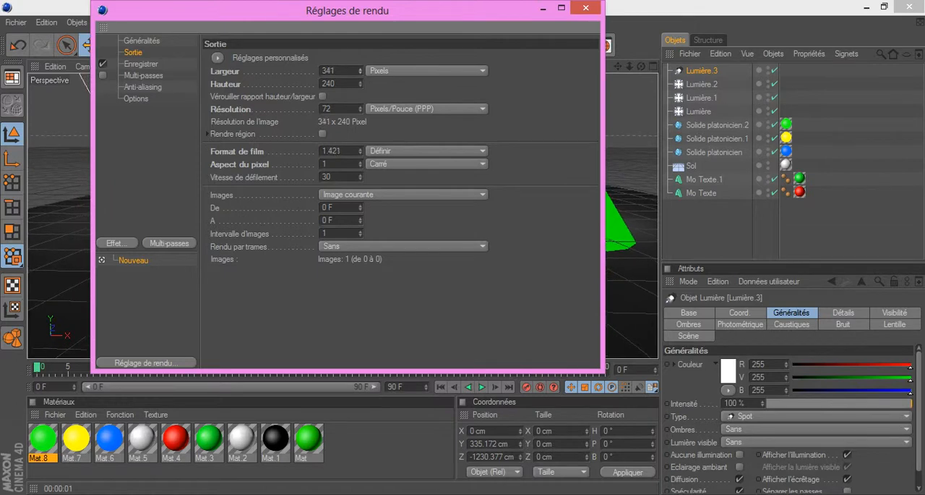
{"action": "left_click_drag", "start_coordinate": [360, 71], "coordinate": [360, 25]}
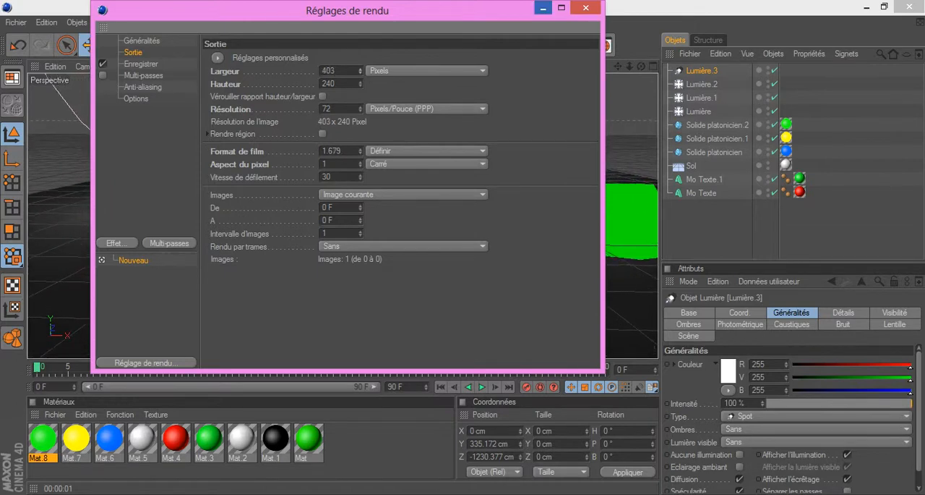
{"action": "left_click", "coordinate": [543, 8]}
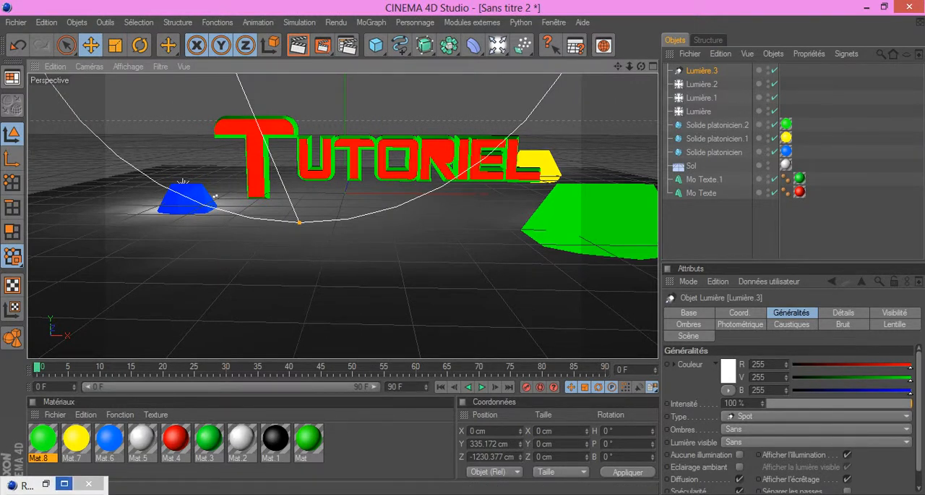
{"action": "left_click", "coordinate": [64, 483]}
{"action": "left_click_drag", "start_coordinate": [681, 8], "coordinate": [594, 60]}
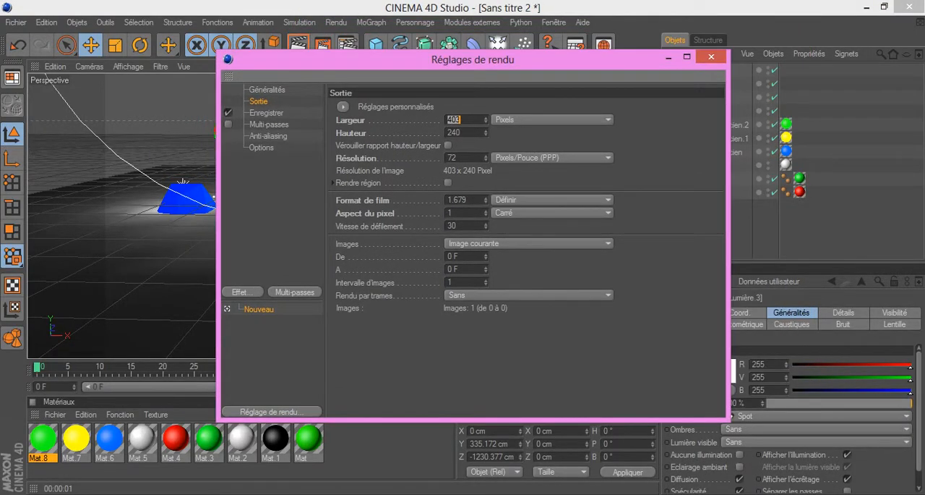
{"action": "left_click_drag", "start_coordinate": [486, 119], "coordinate": [486, 111]}
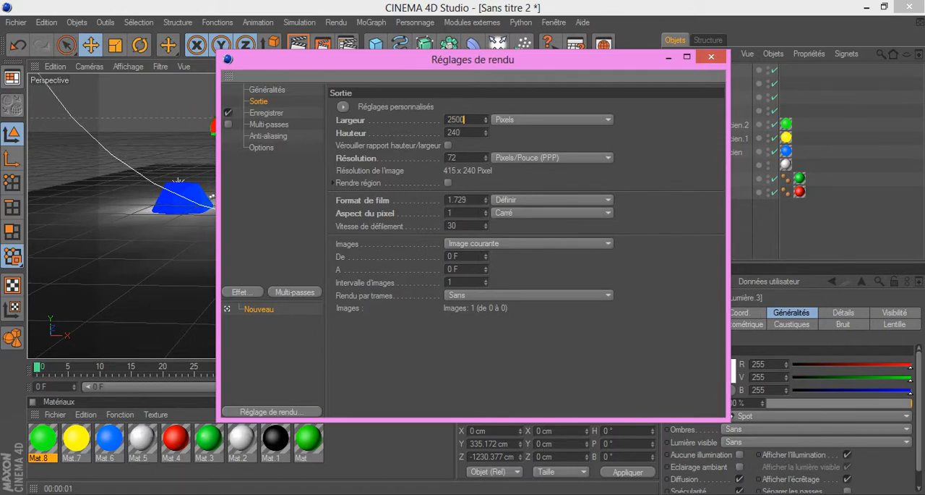
{"action": "key", "text": "Tab"}
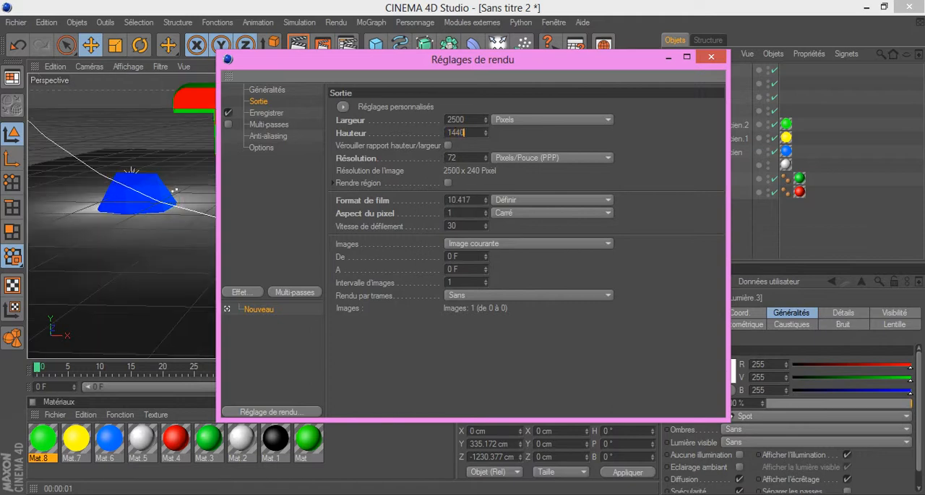
Step: Set the render's save path to a file named azertyuiop on the desktop and close the render settings
{"action": "left_click", "coordinate": [266, 113]}
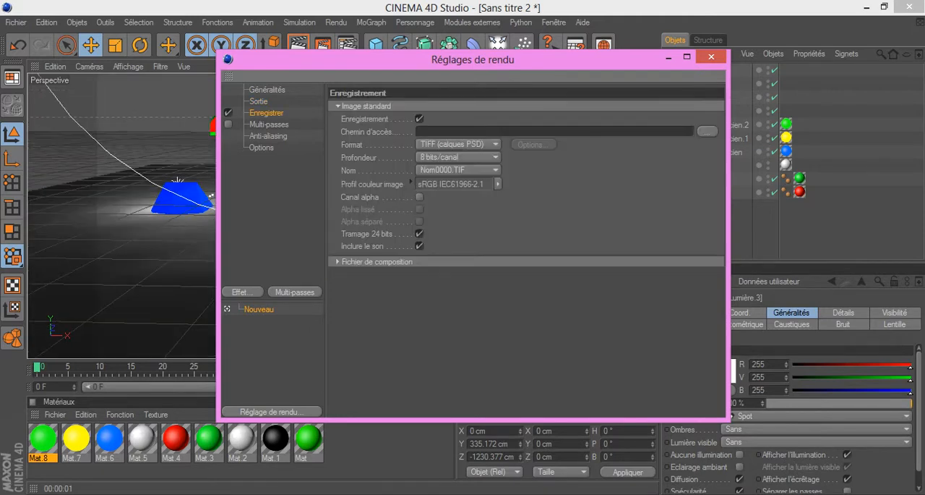
{"action": "left_click", "coordinate": [708, 130]}
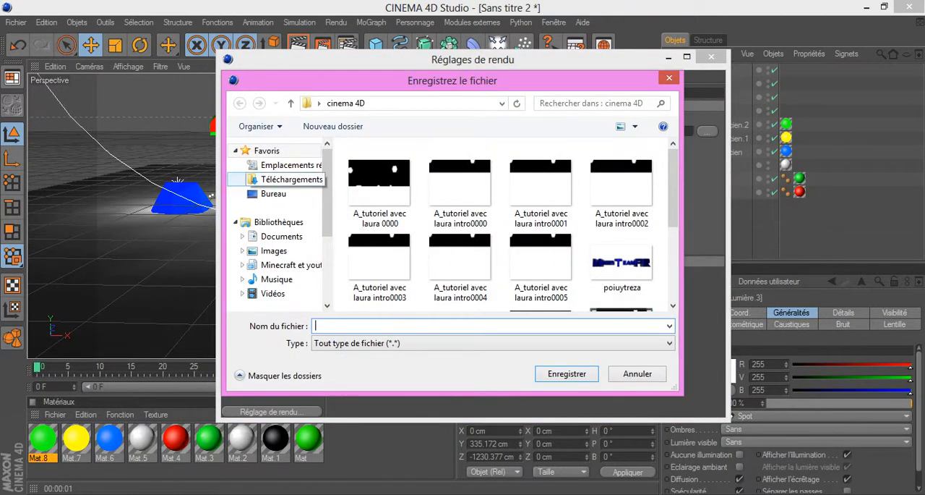
{"action": "left_click", "coordinate": [273, 193]}
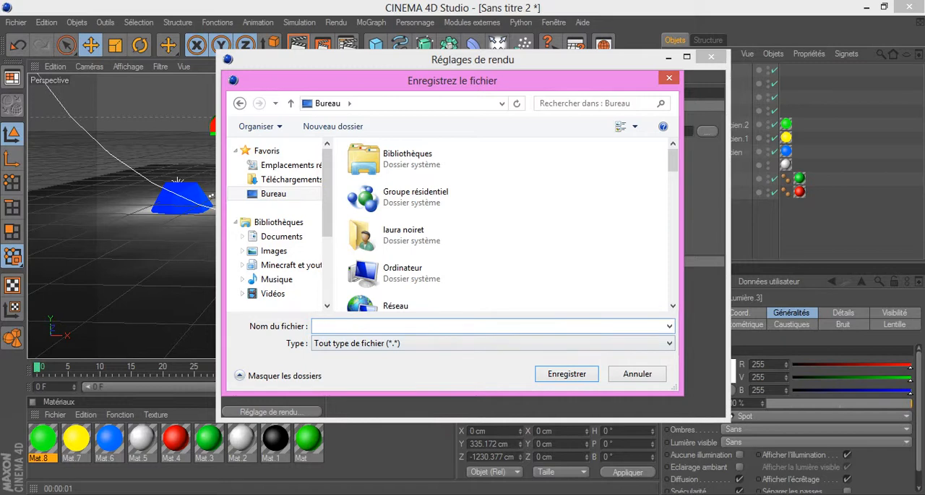
{"action": "type", "text": "azertyuiop"}
{"action": "key", "text": "Return"}
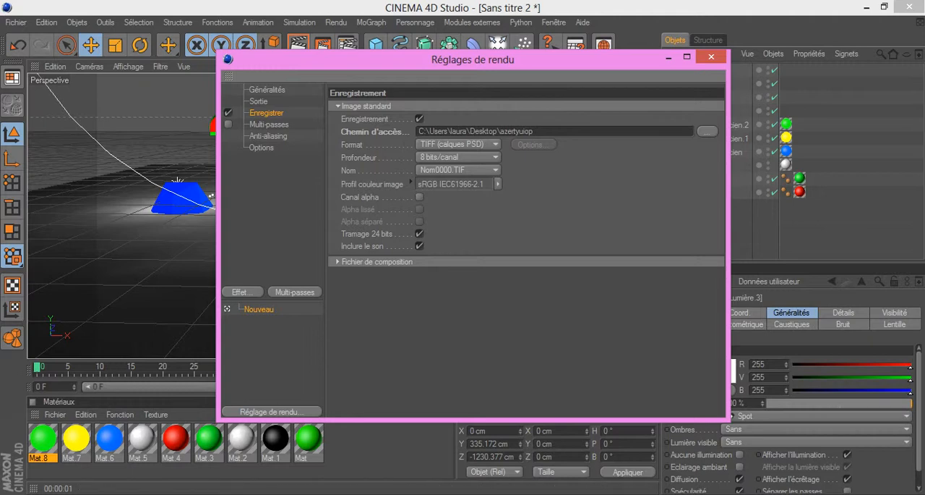
{"action": "left_click", "coordinate": [711, 57]}
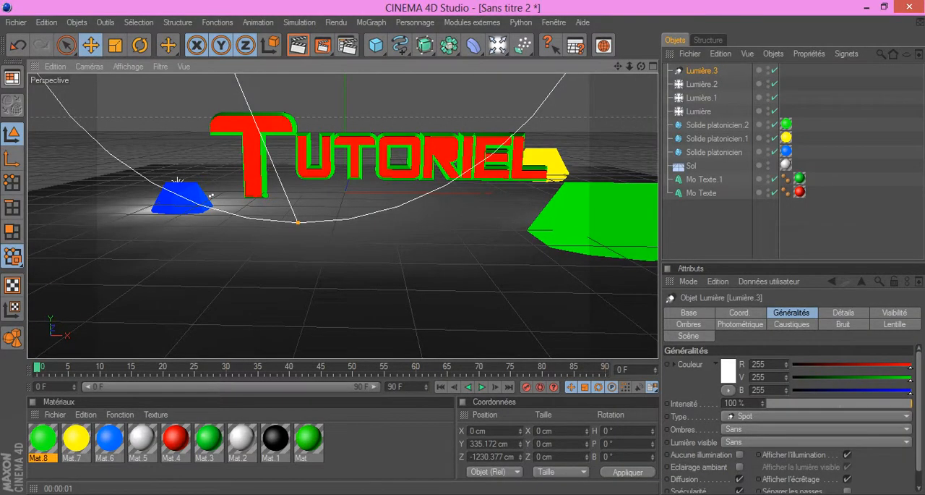
Step: Render the active view of the scene and minimize the program to show the desktop
{"action": "left_click", "coordinate": [298, 45]}
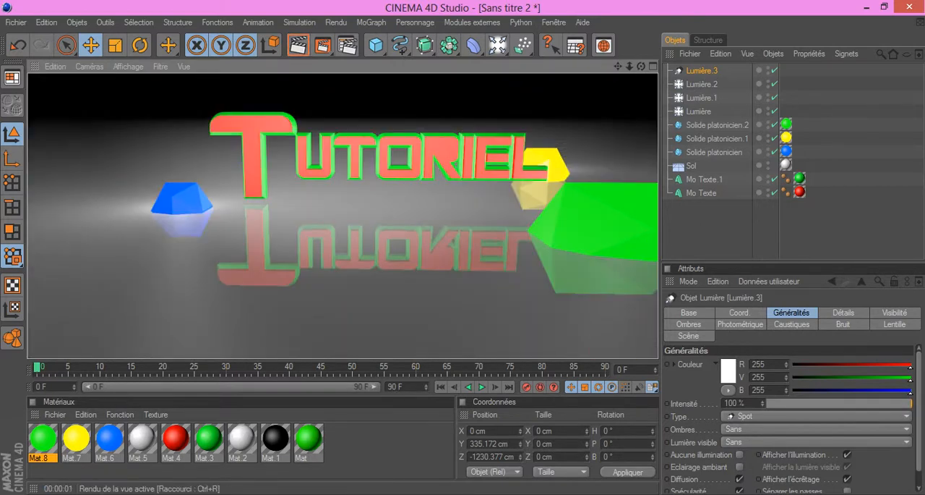
{"action": "left_click", "coordinate": [867, 7]}
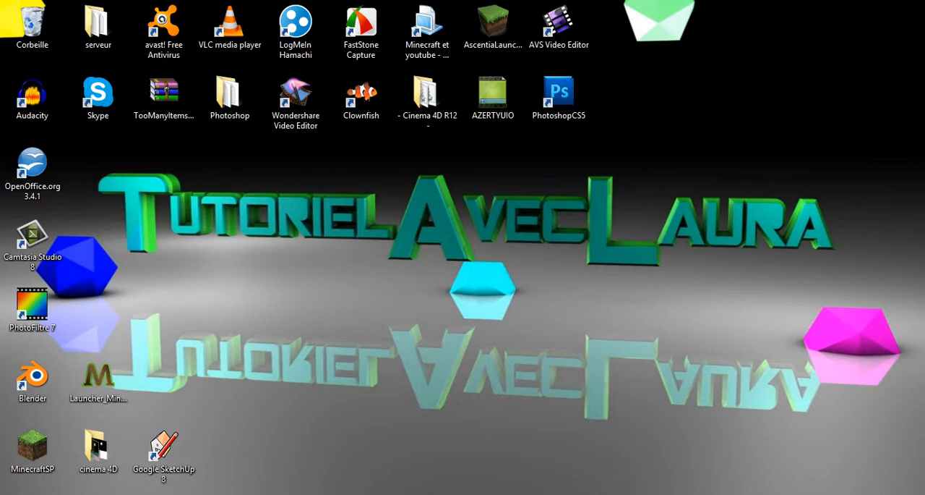
Step: Switch back to Cinema 4D, render the scene to the picture viewer as azertyuiop, and minimize the viewer window
{"action": "left_click", "coordinate": [463, 493]}
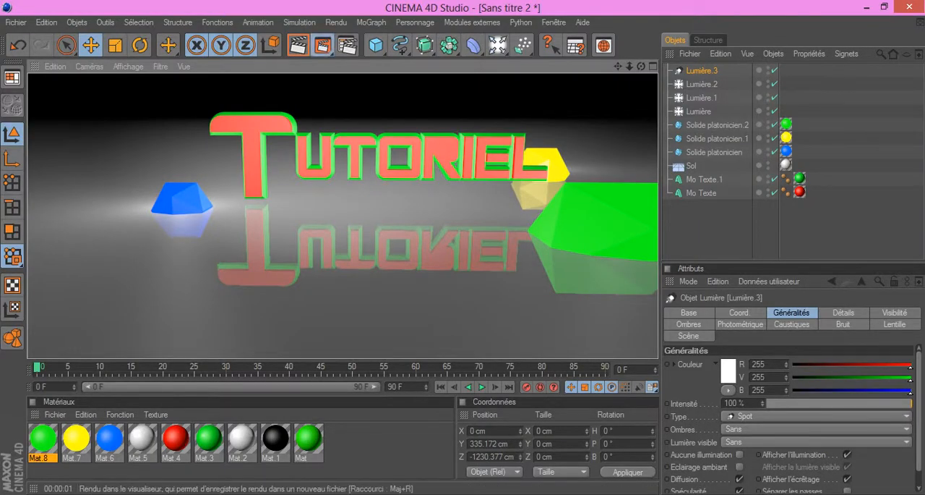
{"action": "left_click", "coordinate": [322, 45]}
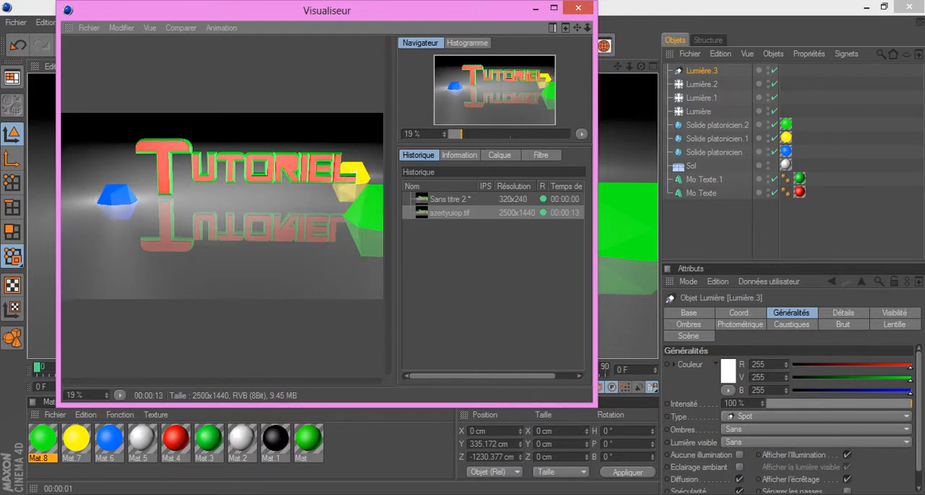
{"action": "left_click", "coordinate": [536, 8]}
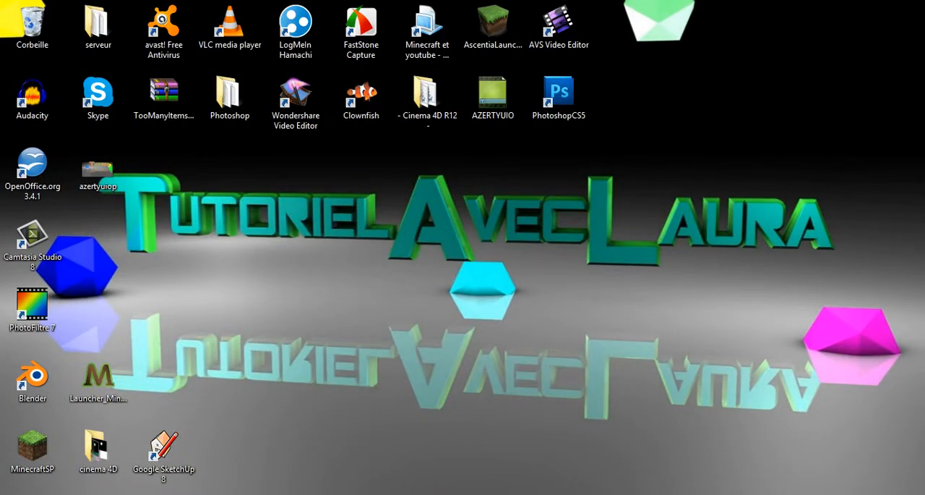
Step: Switch to the desktop, set the rendered azertyuiop image as the desktop background, and place its icon beside the OpenOffice.org shortcut
{"action": "left_click_drag", "start_coordinate": [98, 169], "coordinate": [494, 239]}
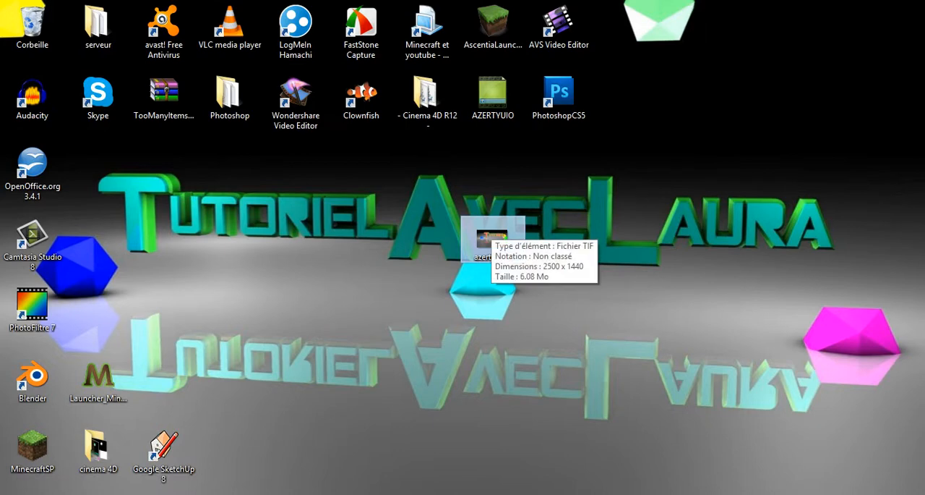
{"action": "right_click", "coordinate": [493, 239]}
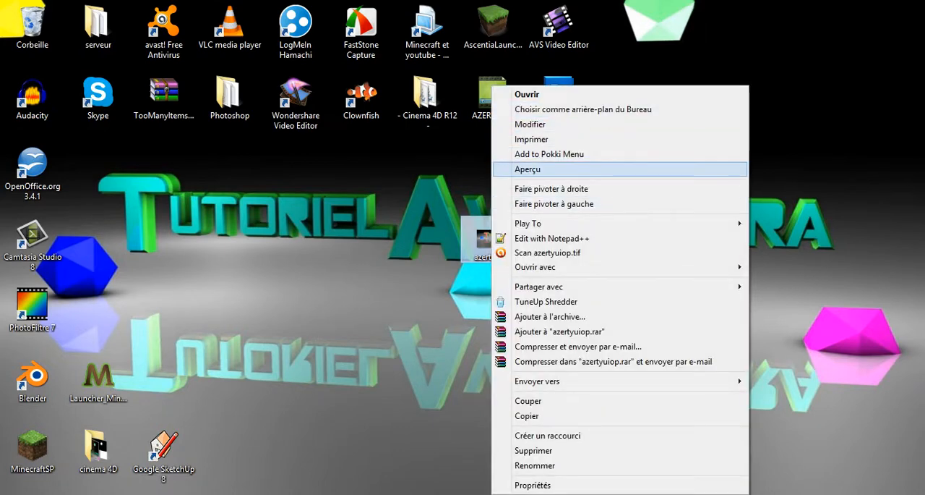
{"action": "left_click", "coordinate": [564, 109]}
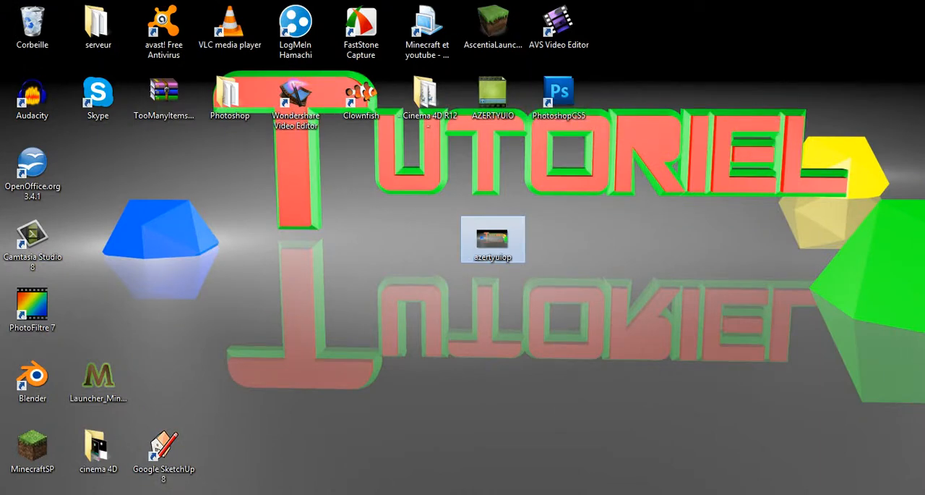
{"action": "left_click_drag", "start_coordinate": [493, 238], "coordinate": [98, 168]}
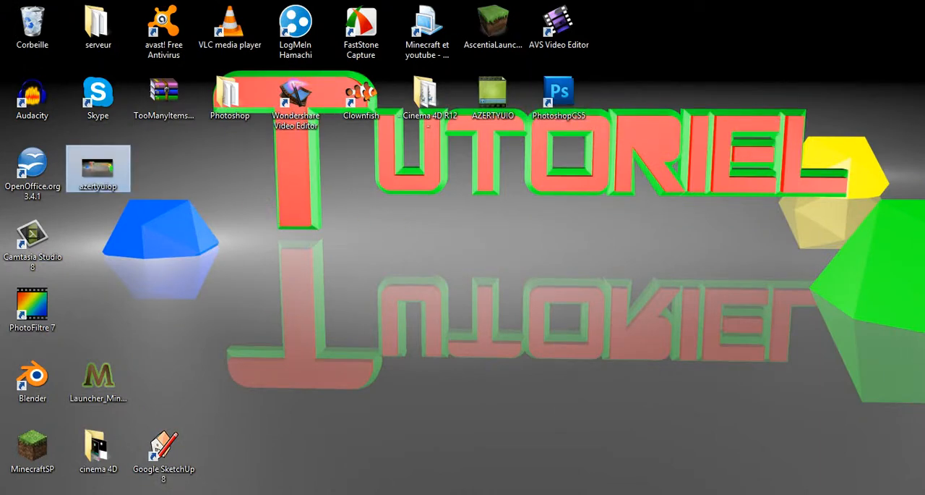